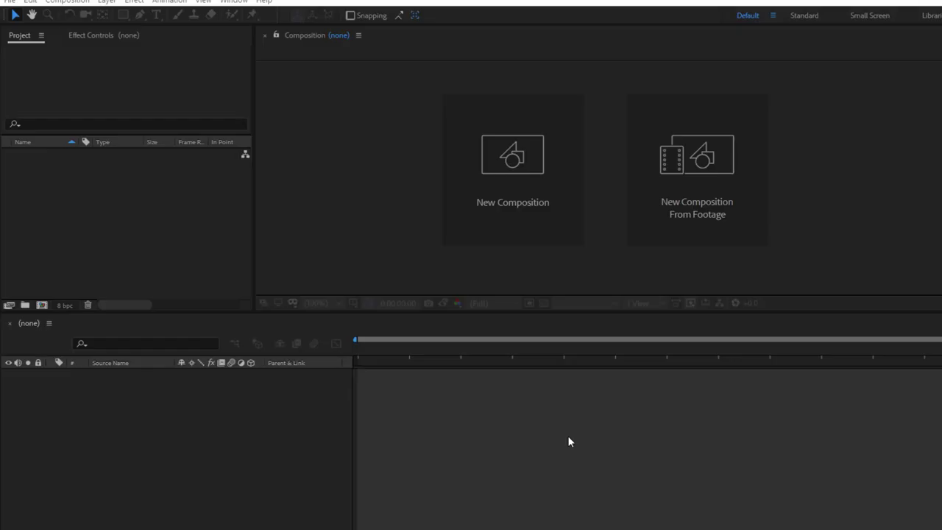
Create Comp 1 with the HDTV 1080 29.97 preset (1920×1080, 29.97 fps, 30 seconds).
{"action": "left_click", "coordinate": [498, 202]}
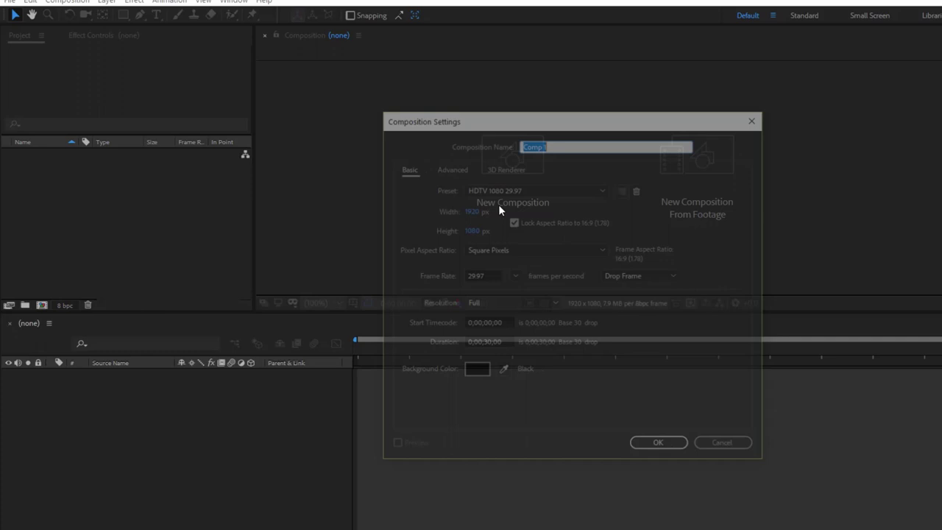
{"action": "left_click", "coordinate": [655, 446]}
Add a new shape layer containing a Polystar path.
{"action": "right_click", "coordinate": [195, 464]}
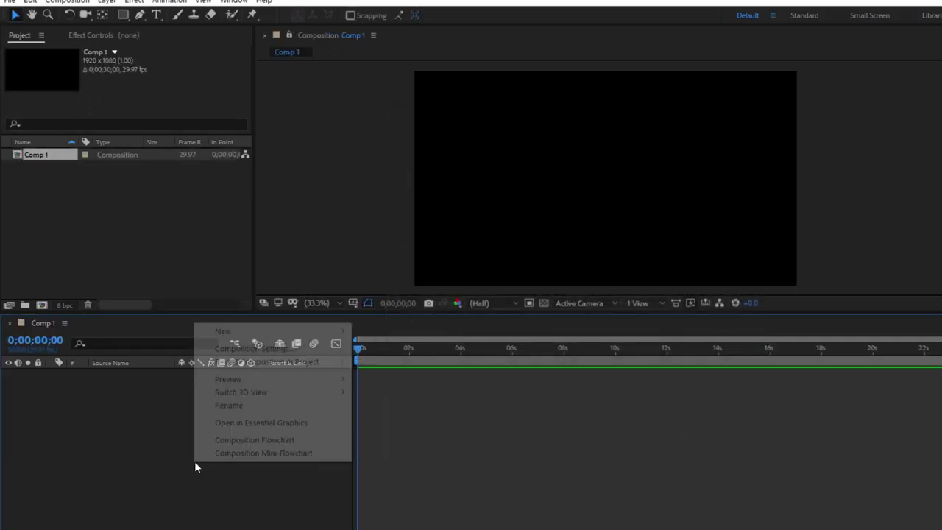
{"action": "mouse_move", "coordinate": [224, 332]}
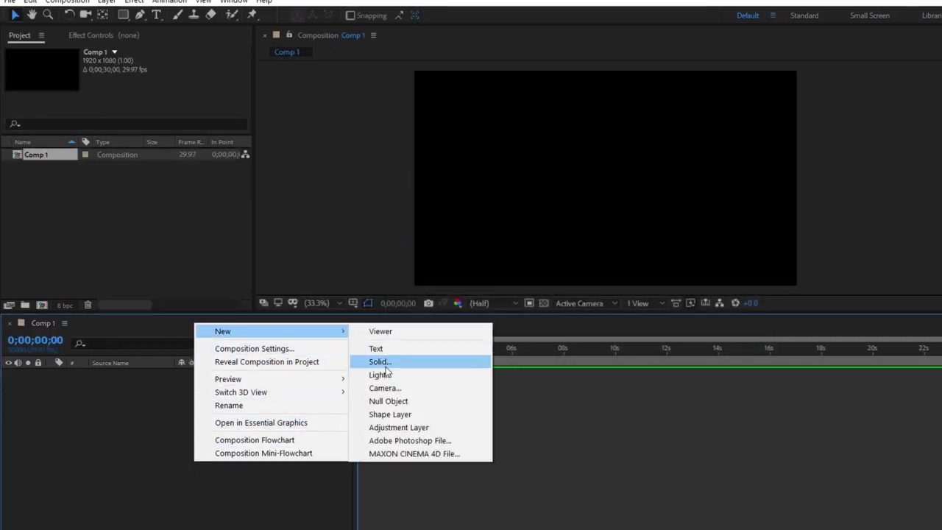
{"action": "left_click", "coordinate": [389, 414]}
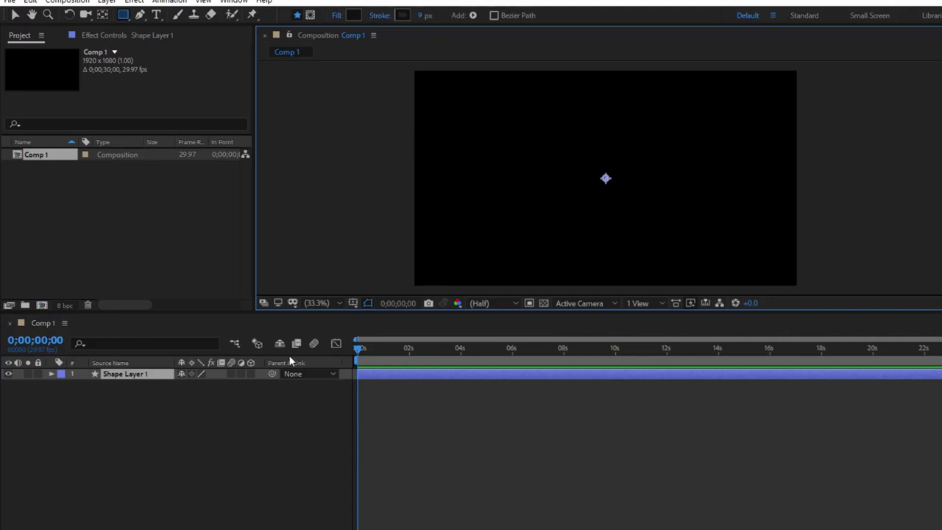
{"action": "left_click", "coordinate": [473, 15]}
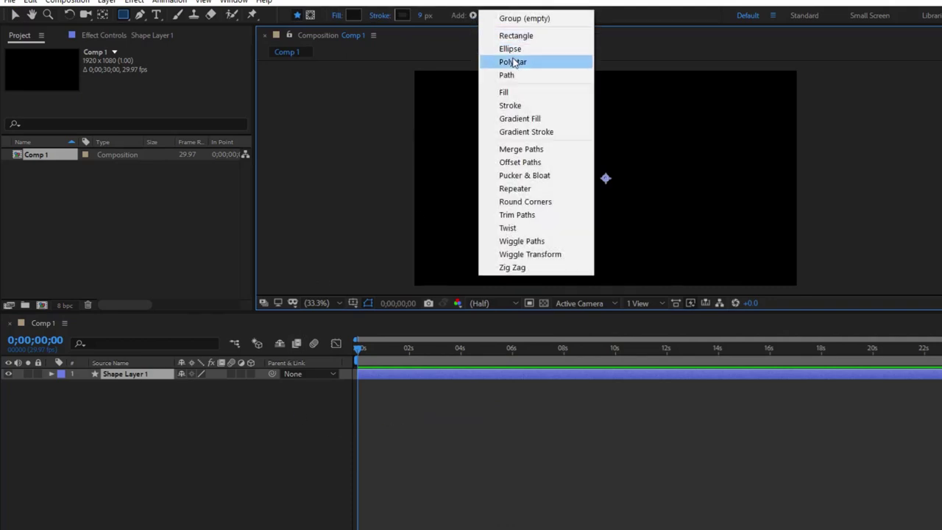
{"action": "left_click", "coordinate": [538, 63]}
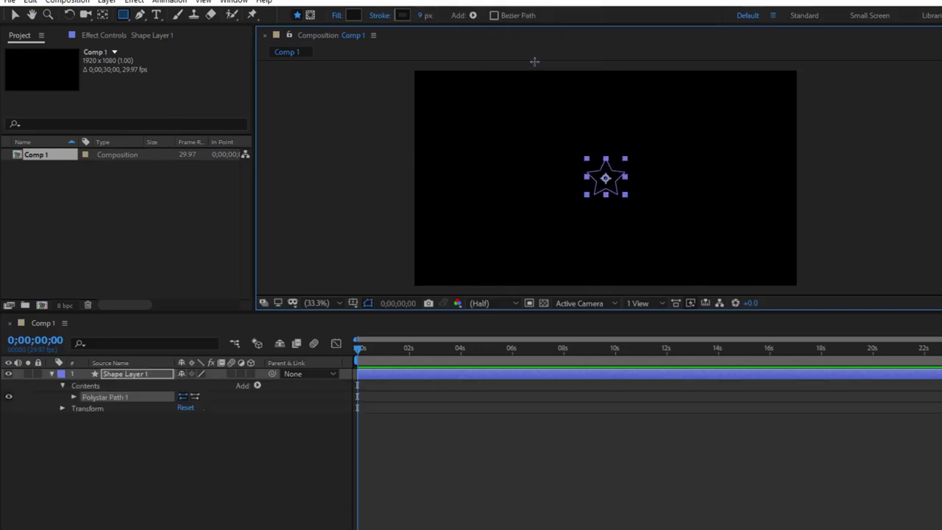
Set the Polystar's Points to 3 to turn it into a triangle.
{"action": "left_click", "coordinate": [82, 398]}
{"action": "left_click", "coordinate": [73, 397]}
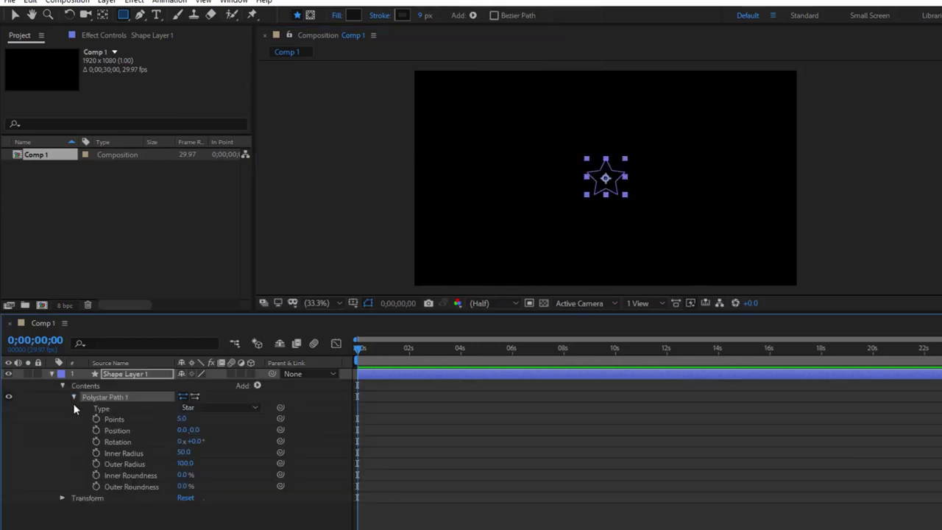
{"action": "left_click", "coordinate": [182, 419]}
{"action": "type", "text": "3"}
{"action": "key", "text": "Return"}
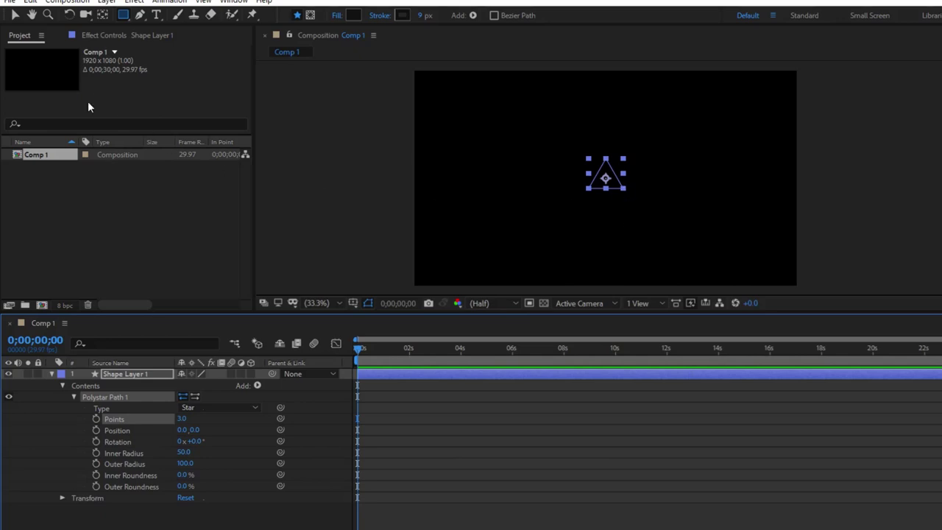
Scale the triangle up proportionally and outline it with a 4 px stroke.
{"action": "left_click", "coordinate": [16, 16]}
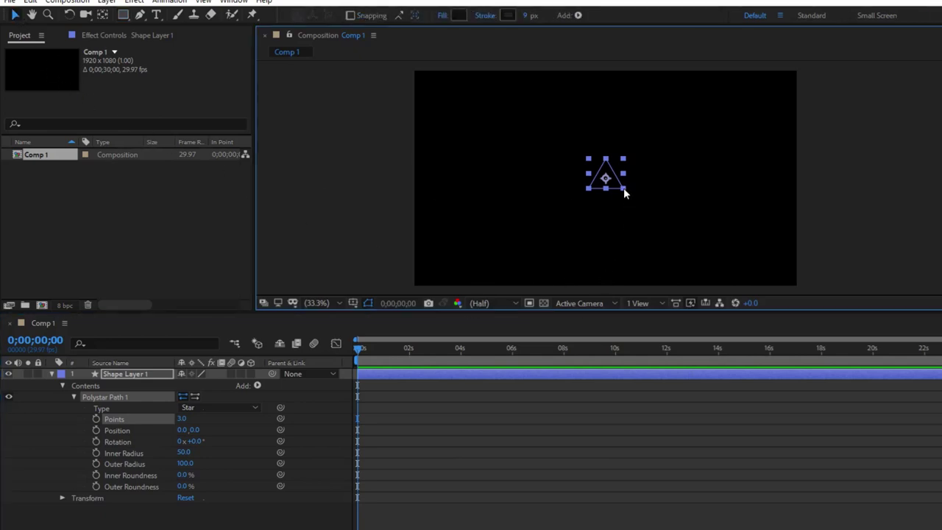
{"action": "left_click_drag", "start_coordinate": [623, 188], "coordinate": [664, 223]}
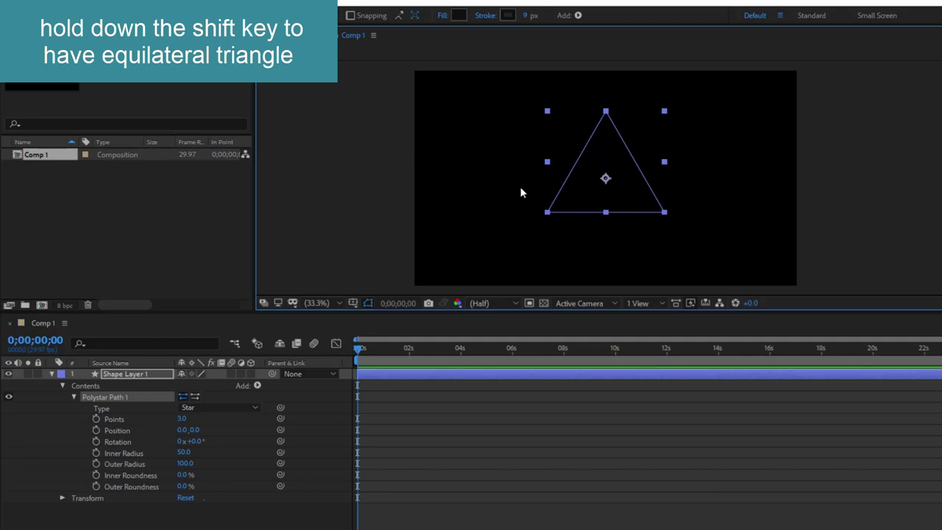
{"action": "left_click", "coordinate": [578, 16]}
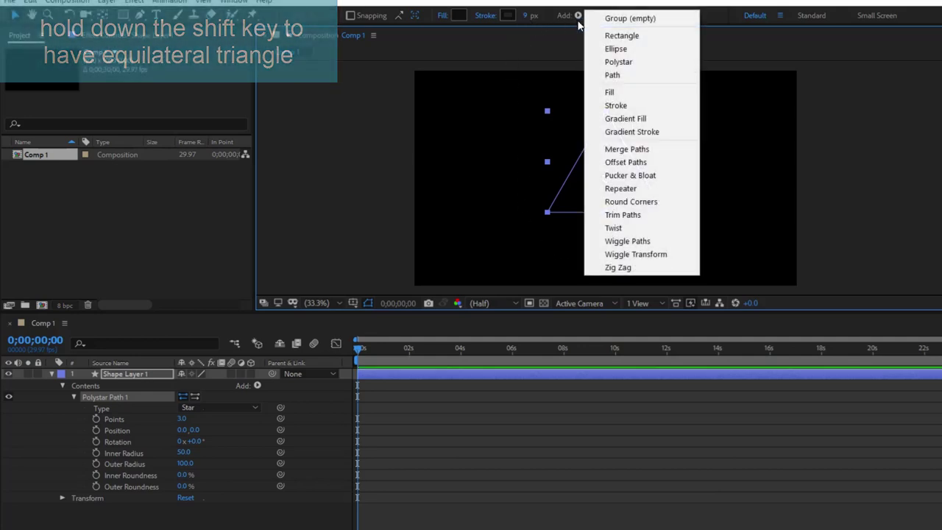
{"action": "left_click", "coordinate": [615, 107]}
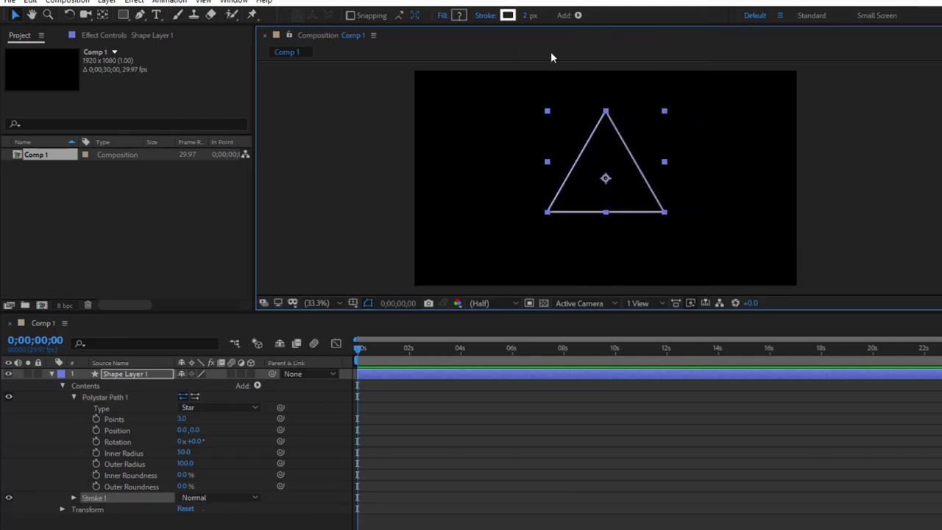
{"action": "left_click", "coordinate": [528, 16]}
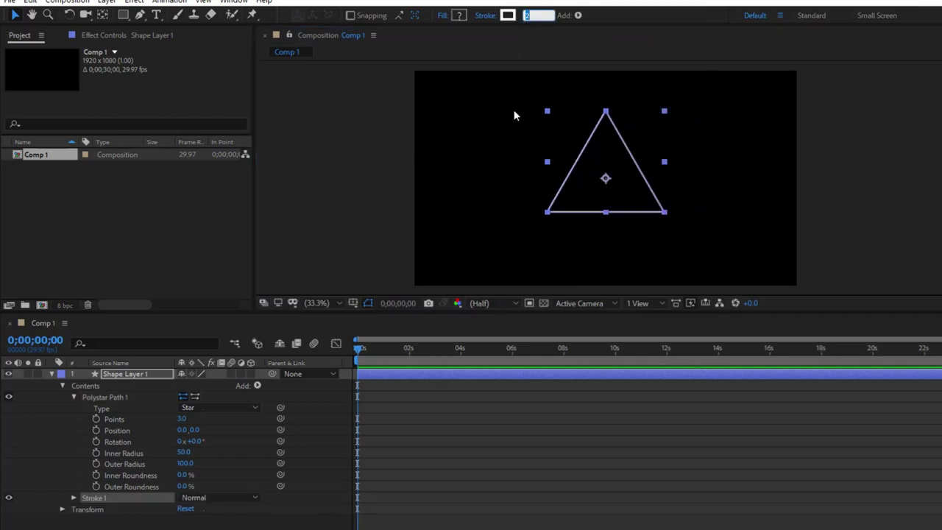
{"action": "type", "text": "4"}
{"action": "key", "text": "Return"}
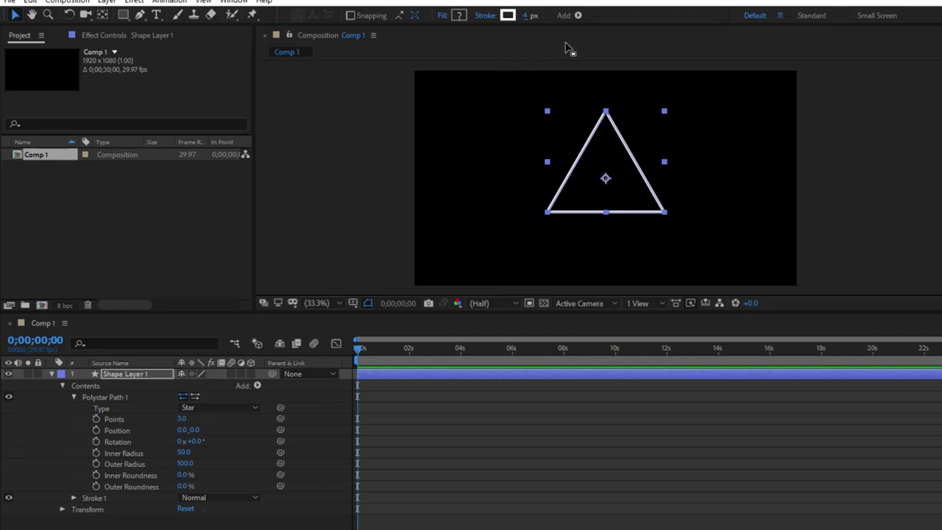
{"action": "left_click", "coordinate": [578, 15]}
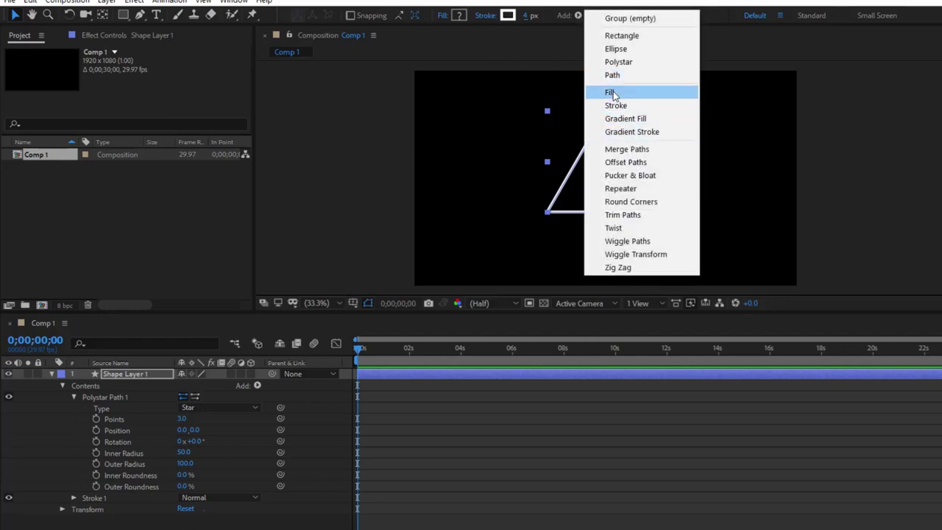
Fill the triangle with near-black 0F0F0F and set its Polystar Position to 0.0, 99.0.
{"action": "left_click", "coordinate": [612, 92]}
{"action": "left_click", "coordinate": [458, 15]}
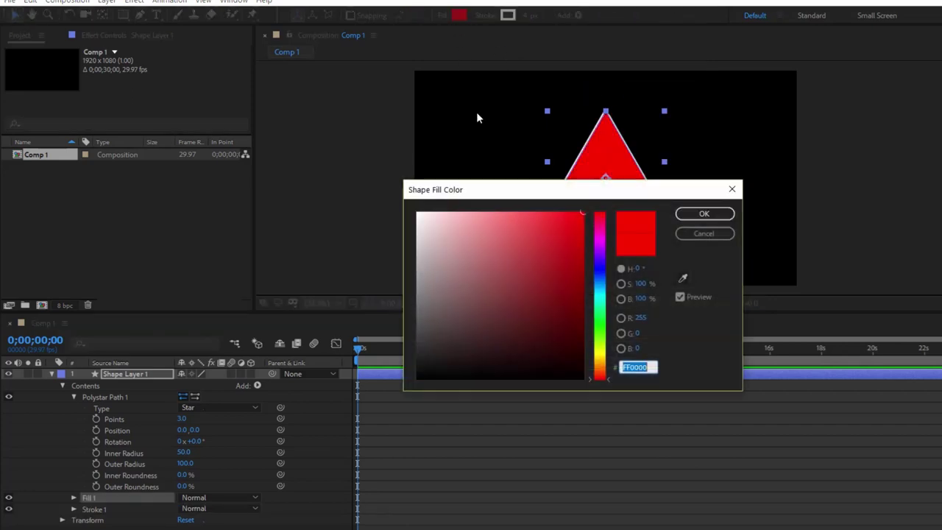
{"action": "mouse_move", "coordinate": [434, 360]}
{"action": "left_mouse_down"}
{"action": "mouse_move", "coordinate": [412, 362]}
{"action": "mouse_move", "coordinate": [413, 371]}
{"action": "left_mouse_up"}
{"action": "left_click", "coordinate": [710, 215]}
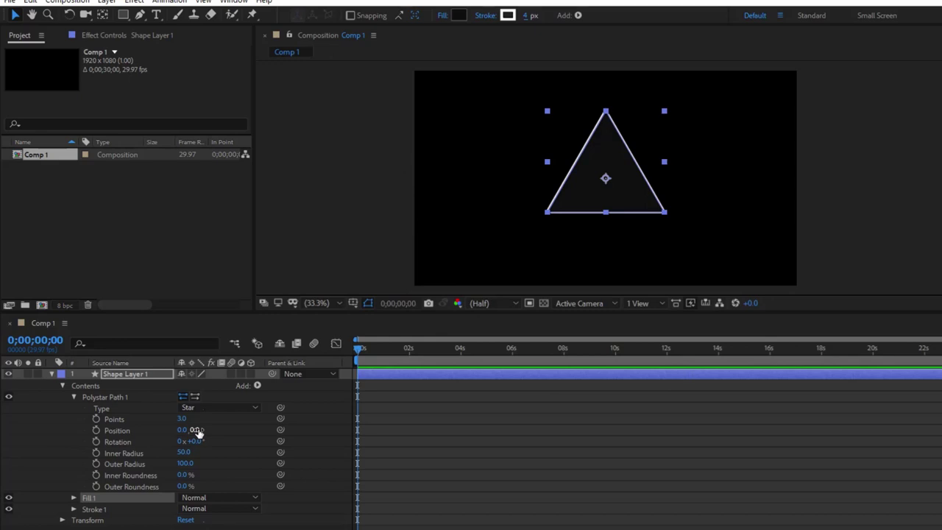
{"action": "left_click_drag", "start_coordinate": [197, 432], "coordinate": [255, 438]}
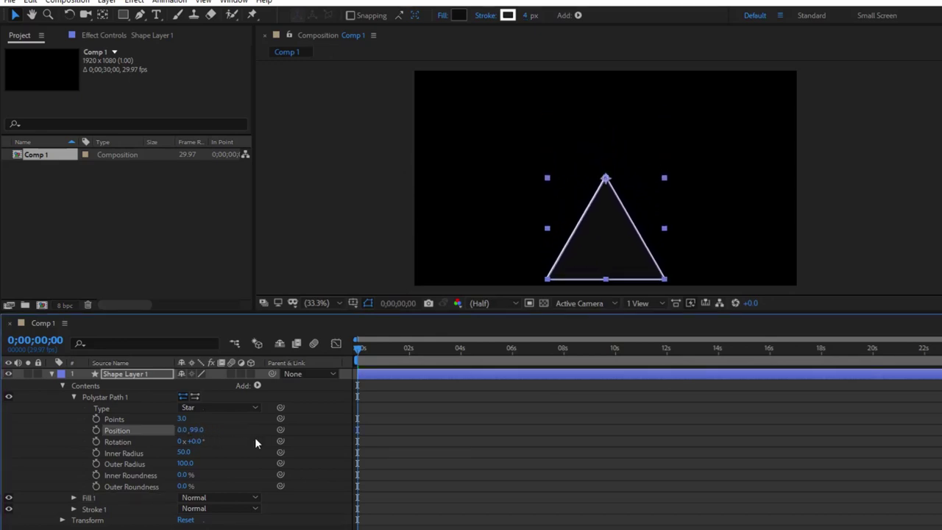
{"action": "left_click", "coordinate": [258, 386]}
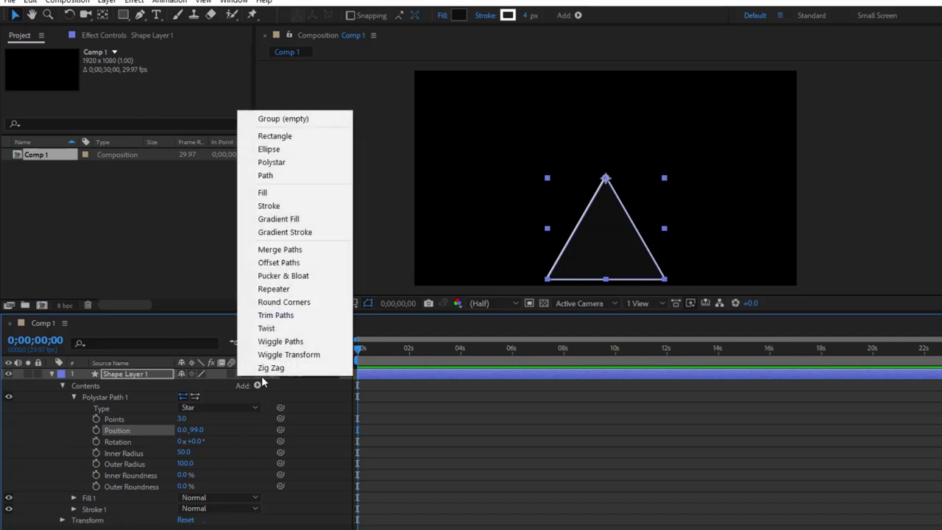
Add a Repeater to the triangle with 6 copies.
{"action": "left_click", "coordinate": [274, 289]}
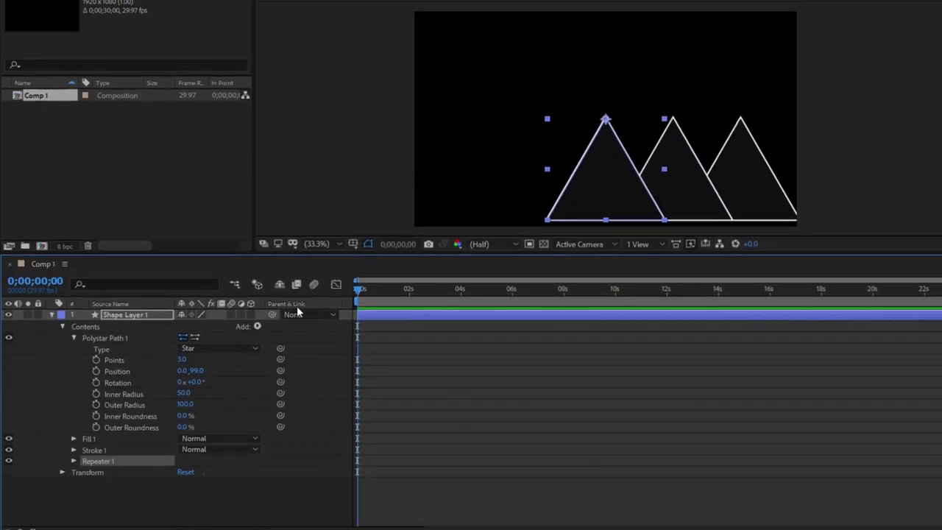
{"action": "left_click", "coordinate": [74, 452]}
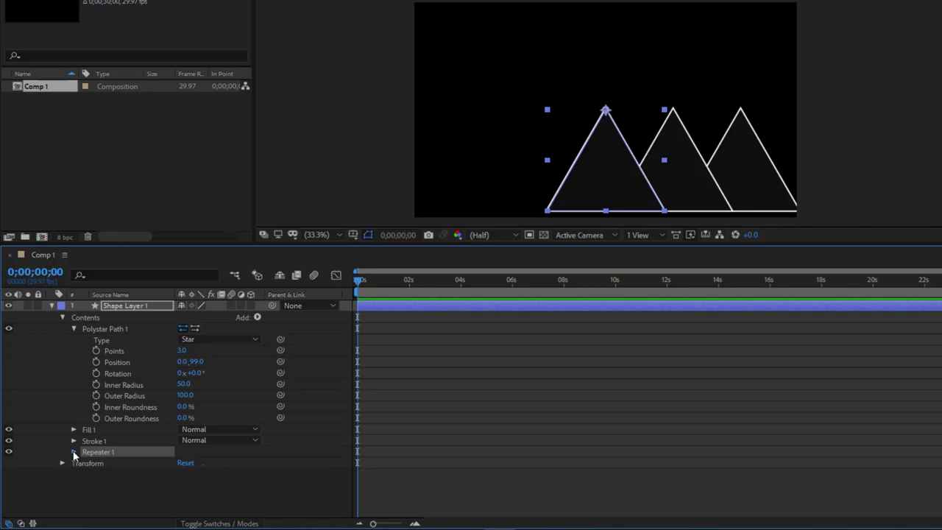
{"action": "left_click", "coordinate": [181, 462]}
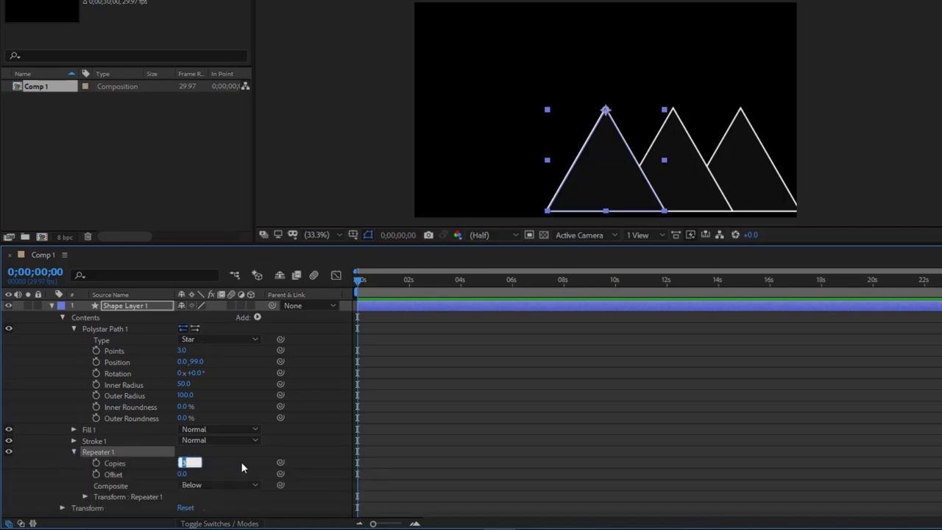
{"action": "type", "text": "6"}
{"action": "key", "text": "Return"}
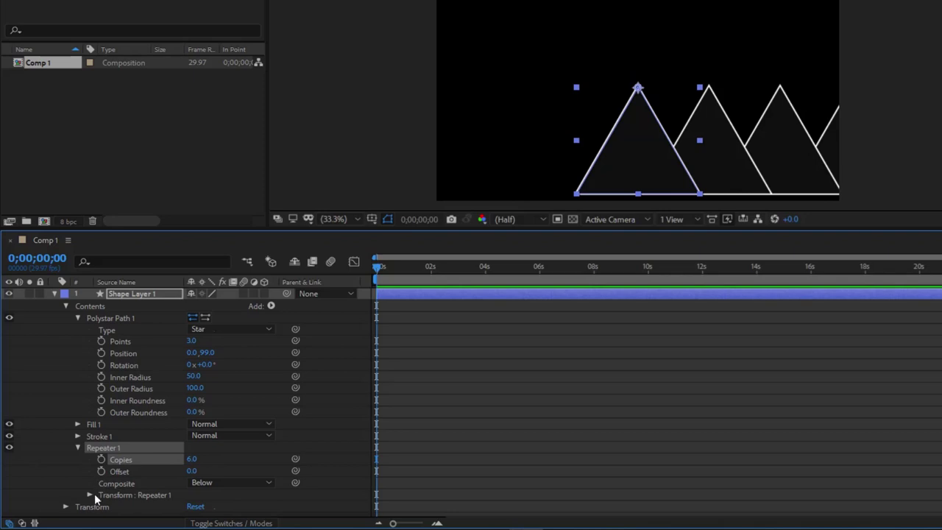
Set the Repeater transform Position to 0, 0 and Rotation to 60°.
{"action": "left_click", "coordinate": [89, 494]}
{"action": "scroll", "coordinate": [184, 456], "scroll_direction": "down", "scroll_amount": 4}
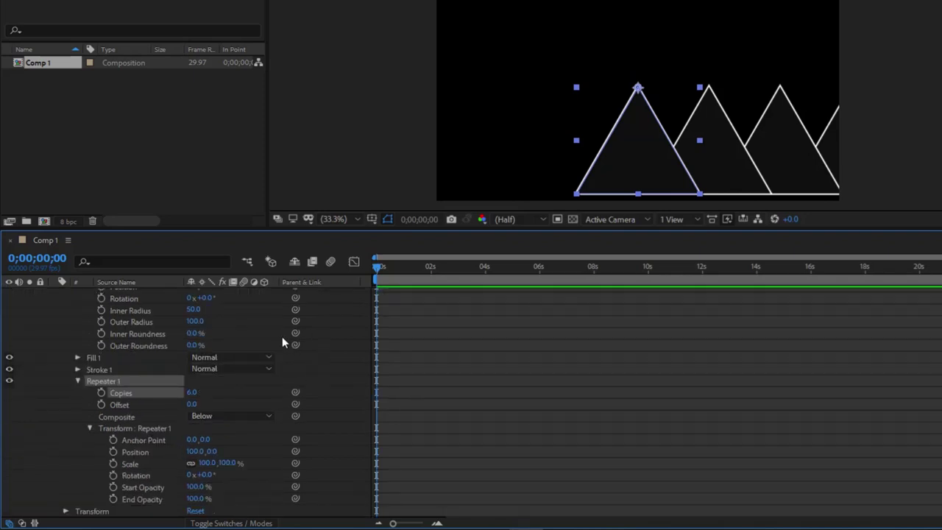
{"action": "left_click_drag", "start_coordinate": [303, 231], "coordinate": [300, 190]}
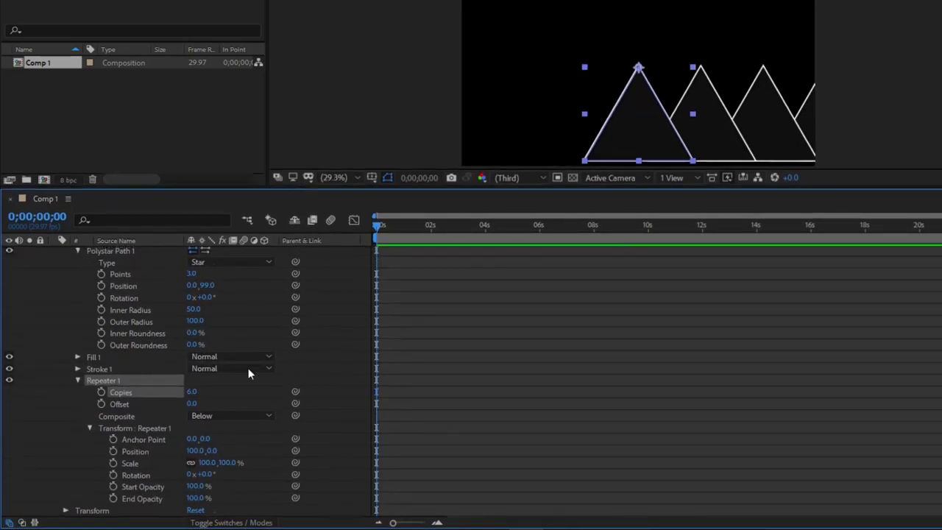
{"action": "left_click", "coordinate": [196, 450]}
{"action": "type", "text": "0"}
{"action": "key", "text": "Return"}
{"action": "left_click", "coordinate": [209, 474]}
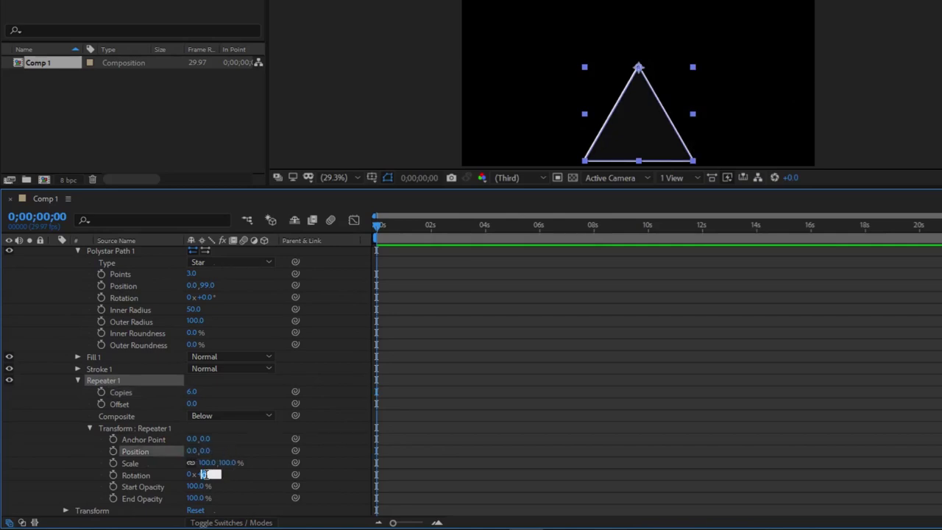
{"action": "type", "text": "60"}
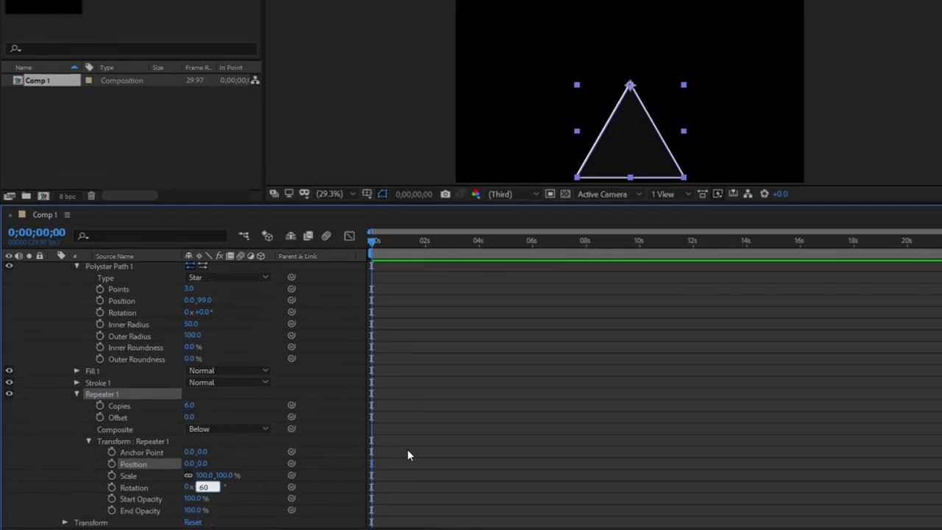
{"action": "key", "text": "Return"}
Change the Polystar Position to 0.0, 102.0 and fit the comp in the viewer.
{"action": "key", "text": "slash"}
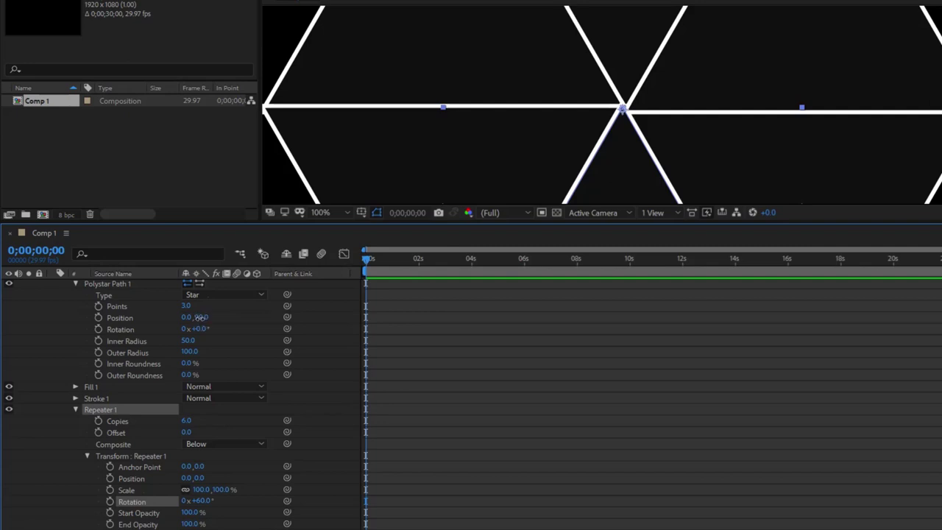
{"action": "left_click_drag", "start_coordinate": [199, 317], "coordinate": [200, 318]}
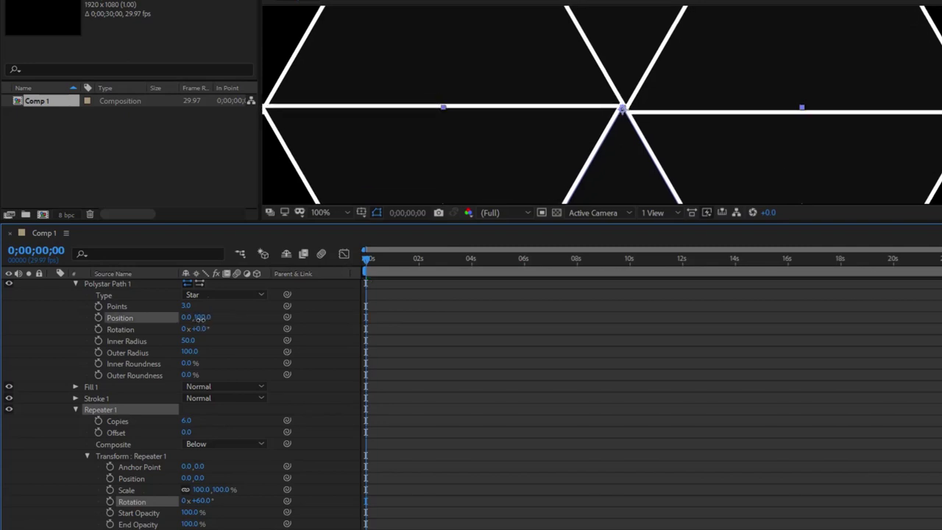
{"action": "left_click", "coordinate": [200, 317]}
{"action": "type", "text": "102"}
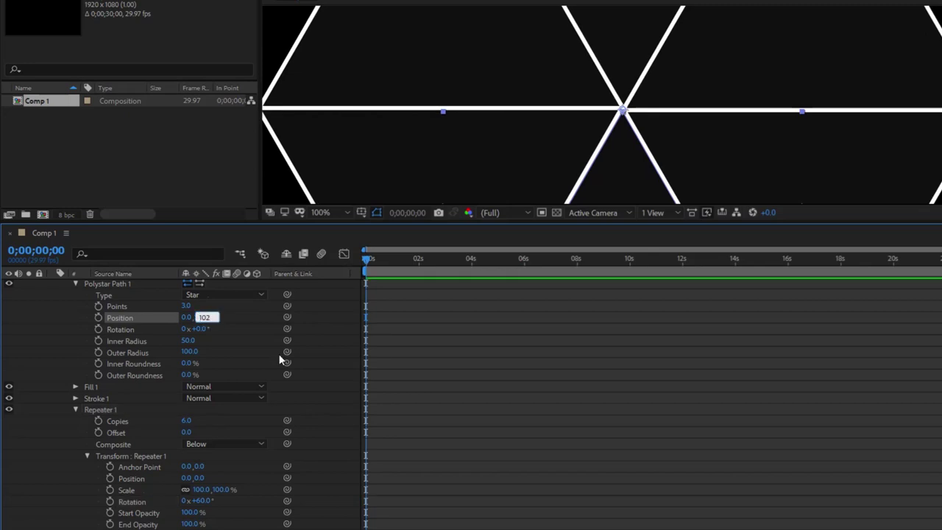
{"action": "key", "text": "Return"}
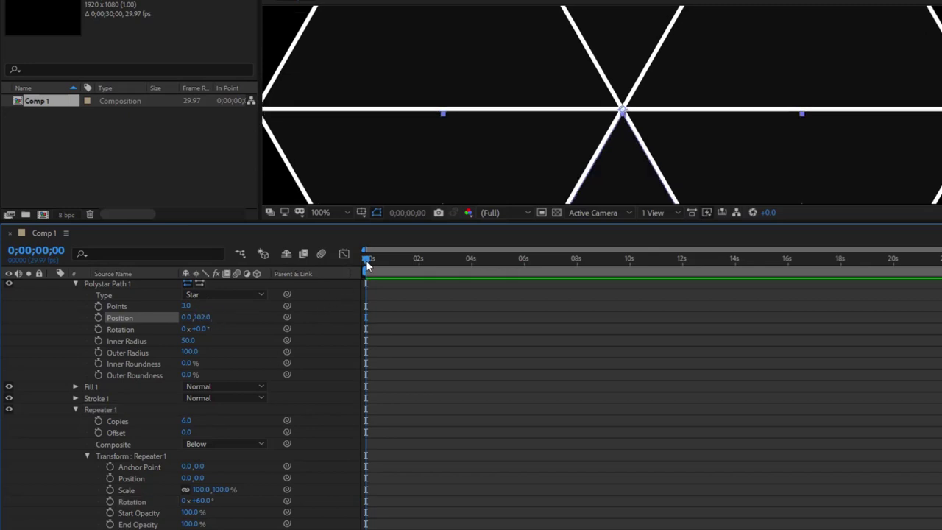
{"action": "key", "text": "shift+slash"}
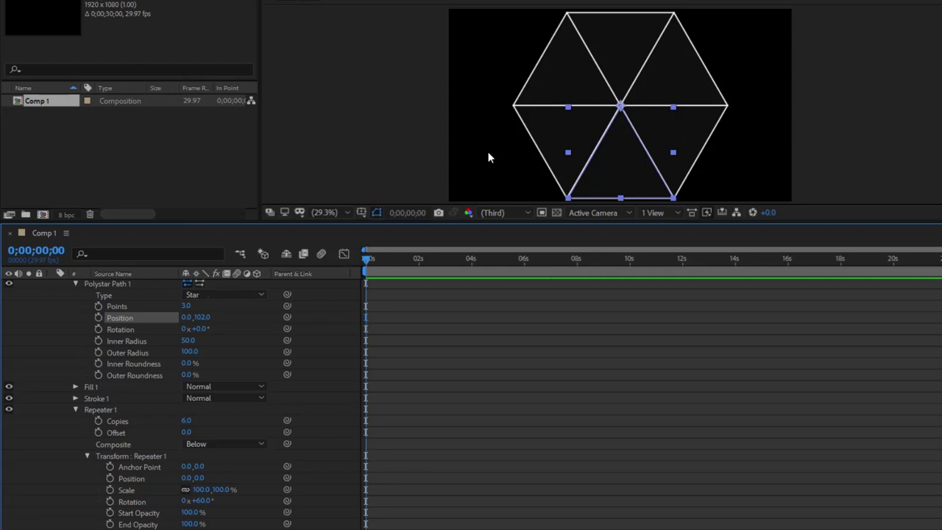
{"action": "scroll", "coordinate": [77, 379], "scroll_direction": "up", "scroll_amount": 2}
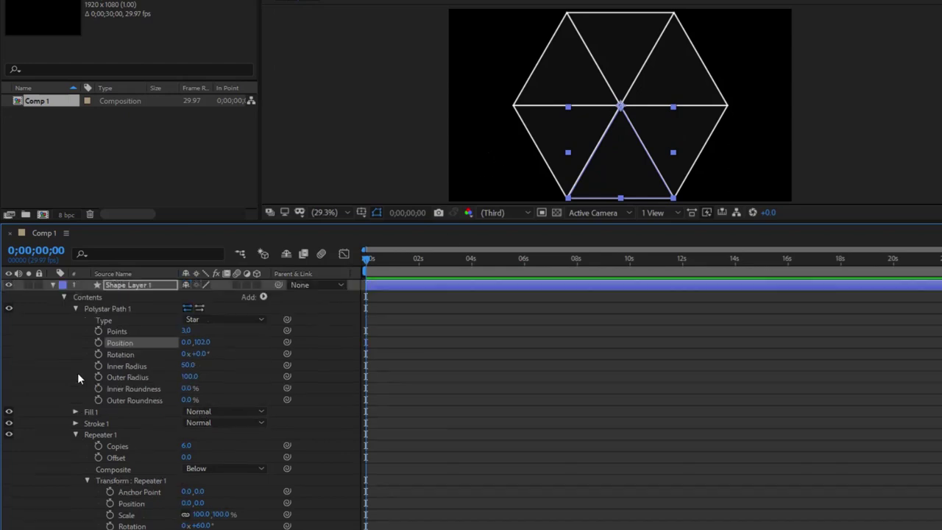
Add a full-frame 1920×1080 near-white F1F1F1 solid named White Solid 1.
{"action": "left_click", "coordinate": [52, 284]}
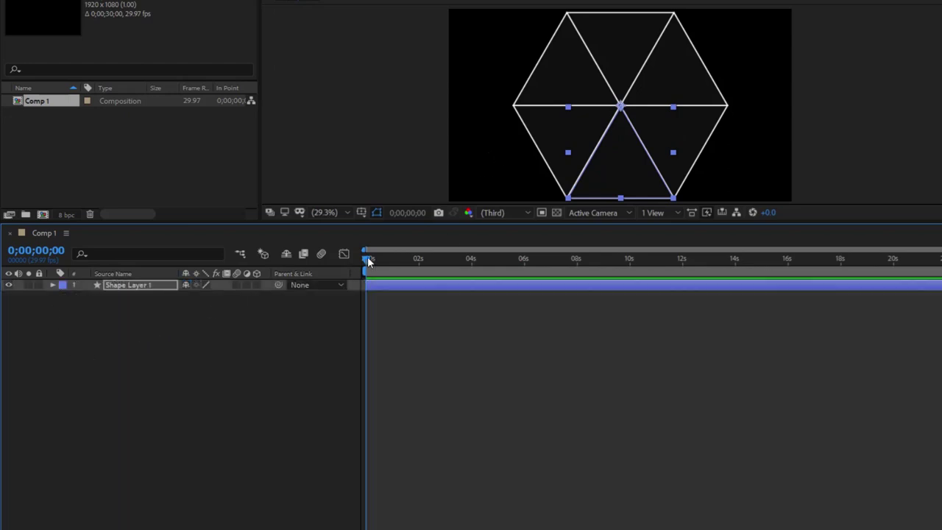
{"action": "left_click_drag", "start_coordinate": [401, 225], "coordinate": [375, 267]}
{"action": "right_click", "coordinate": [115, 425]}
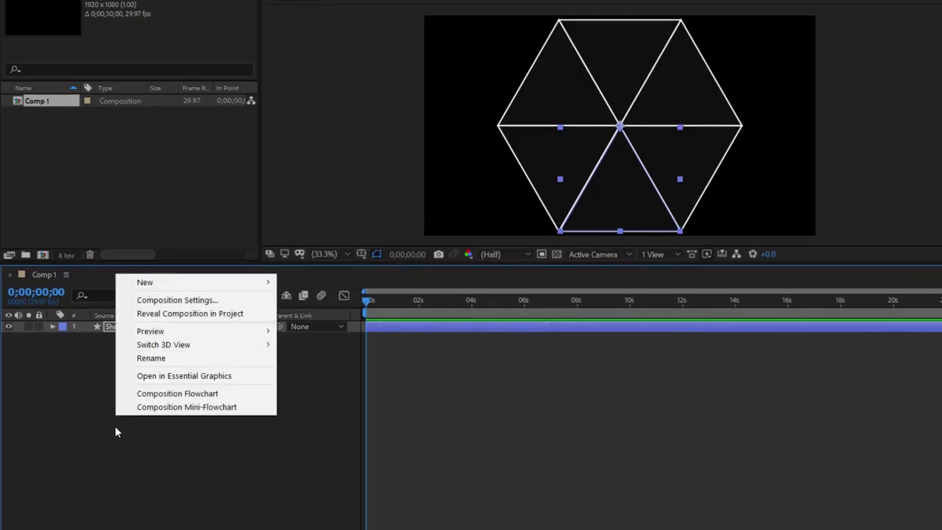
{"action": "mouse_move", "coordinate": [164, 282]}
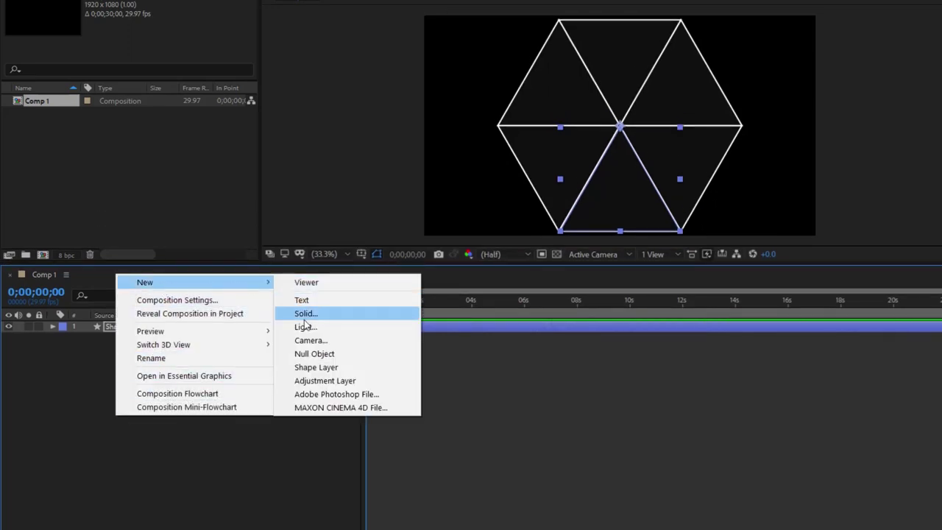
{"action": "left_click", "coordinate": [305, 317]}
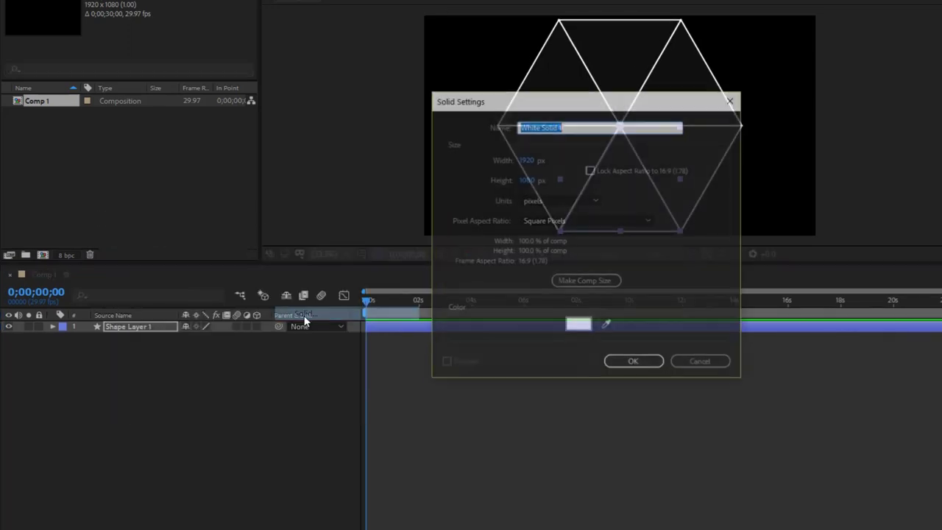
{"action": "left_click", "coordinate": [579, 325]}
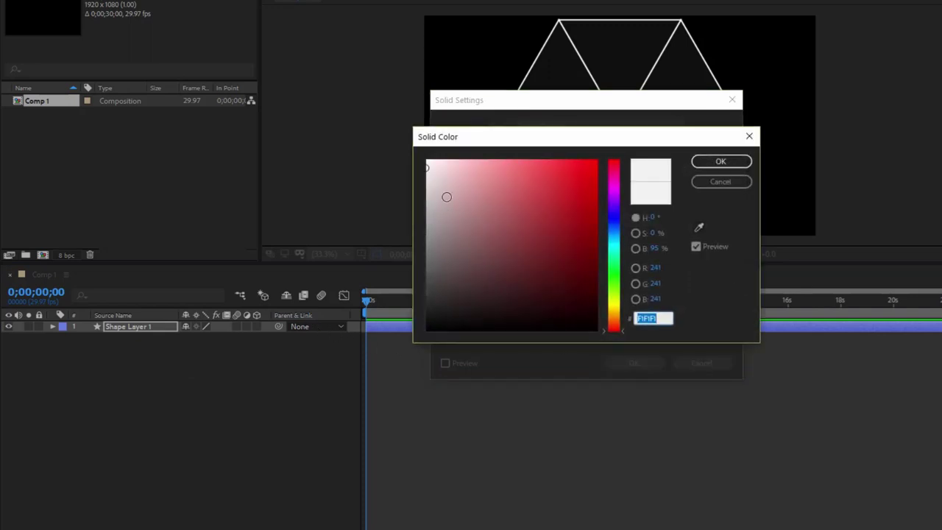
{"action": "left_click", "coordinate": [424, 168]}
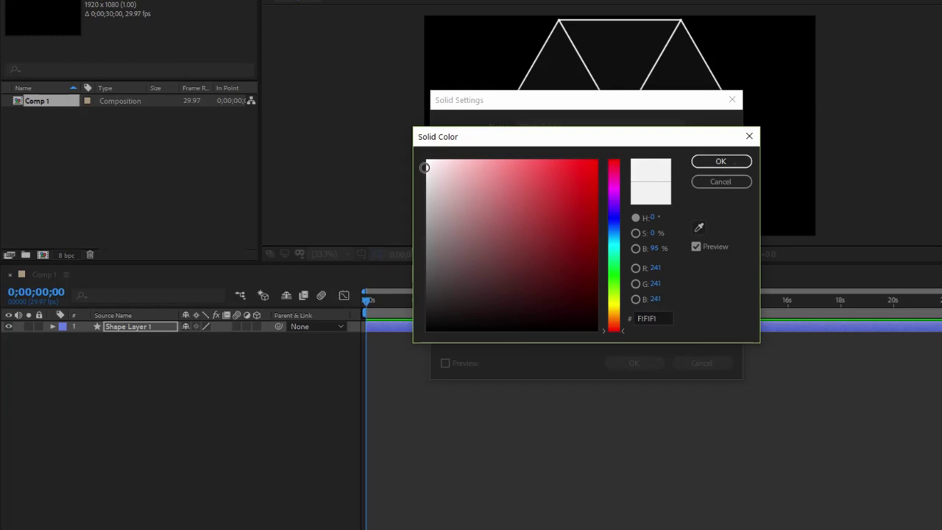
{"action": "left_click", "coordinate": [720, 161]}
{"action": "left_click", "coordinate": [633, 362]}
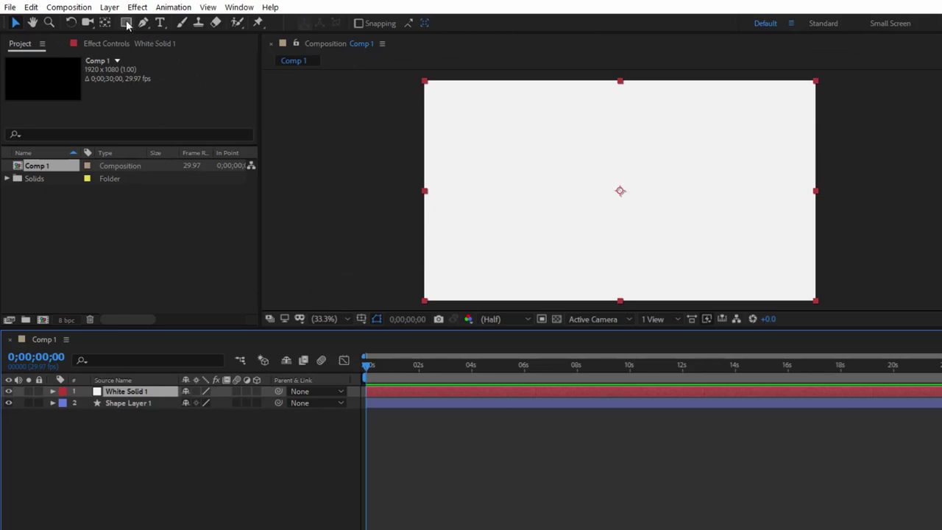
Draw a circular Ellipse mask on White Solid 1 and set it to Inverted.
{"action": "left_click_drag", "start_coordinate": [127, 25], "coordinate": [174, 50]}
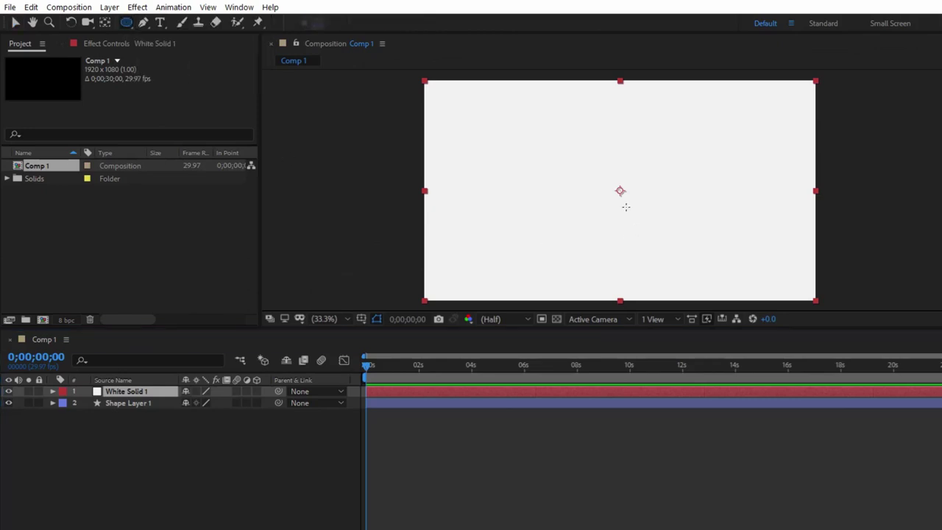
{"action": "mouse_move", "coordinate": [619, 190]}
{"action": "left_mouse_down"}
{"action": "mouse_move", "coordinate": [661, 233]}
{"action": "mouse_move", "coordinate": [716, 263]}
{"action": "mouse_move", "coordinate": [700, 248]}
{"action": "left_mouse_up"}
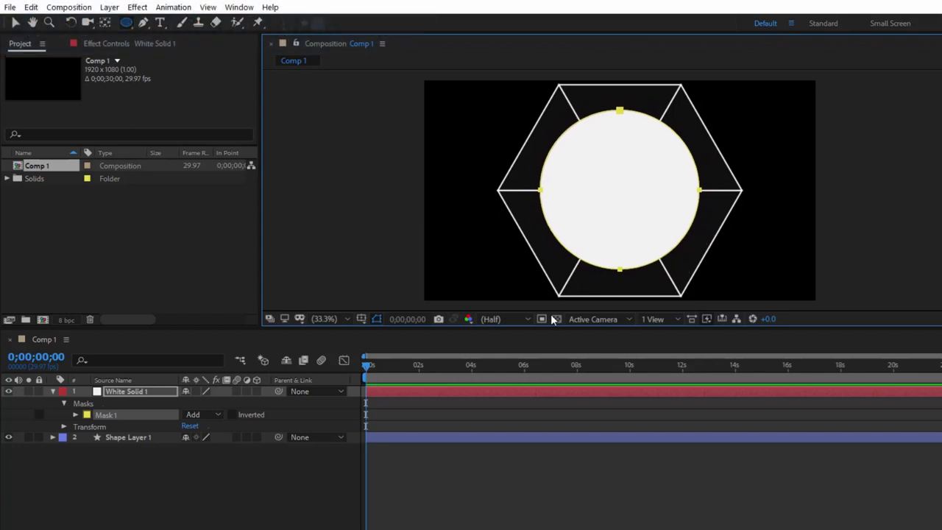
{"action": "left_click", "coordinate": [232, 414]}
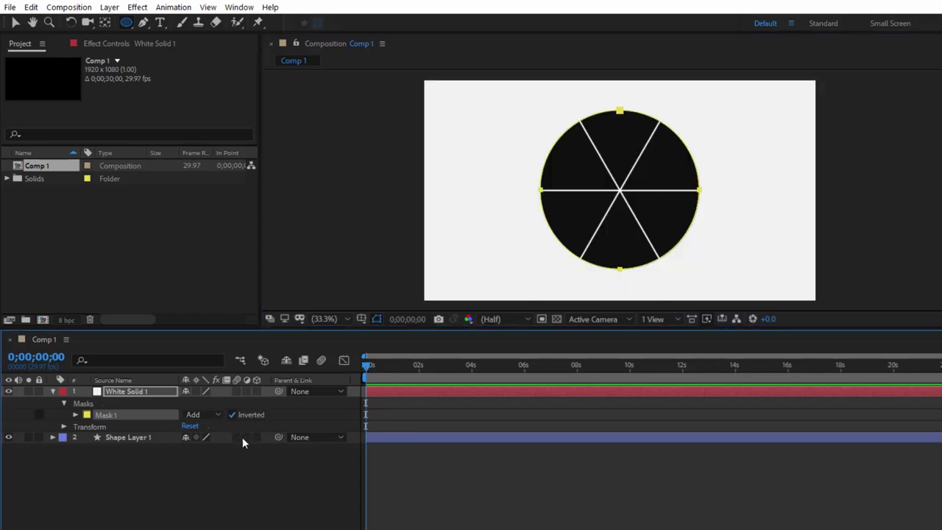
Add a new shape layer, Shape Layer 2, with a stroke.
{"action": "right_click", "coordinate": [158, 522]}
{"action": "mouse_move", "coordinate": [220, 377]}
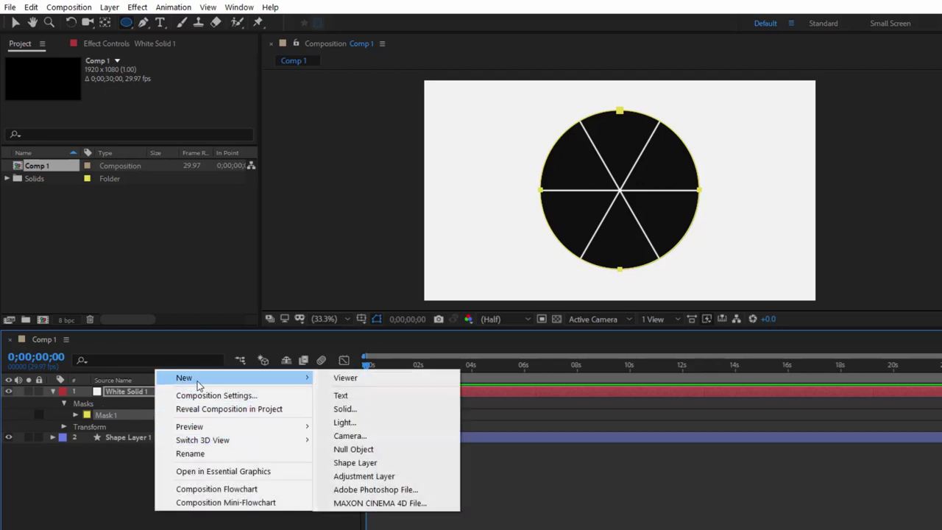
{"action": "left_click", "coordinate": [343, 462]}
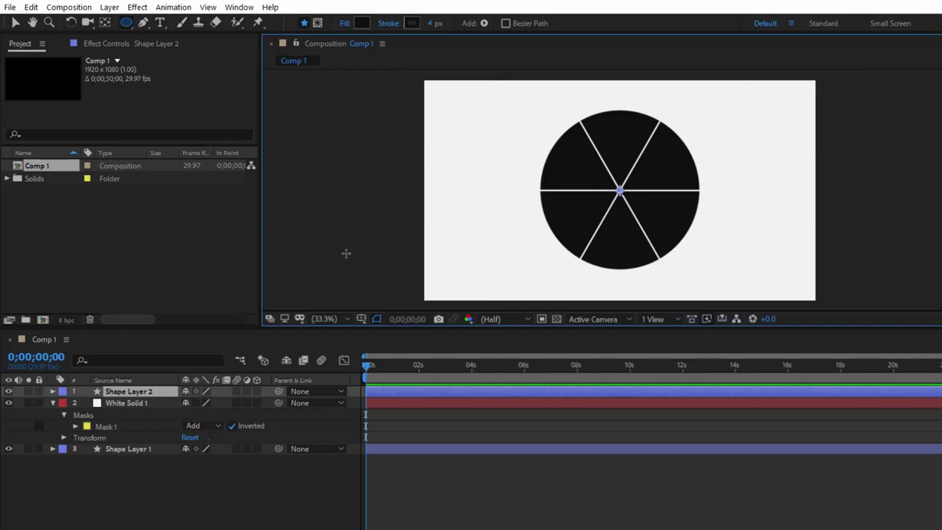
{"action": "left_click", "coordinate": [484, 23]}
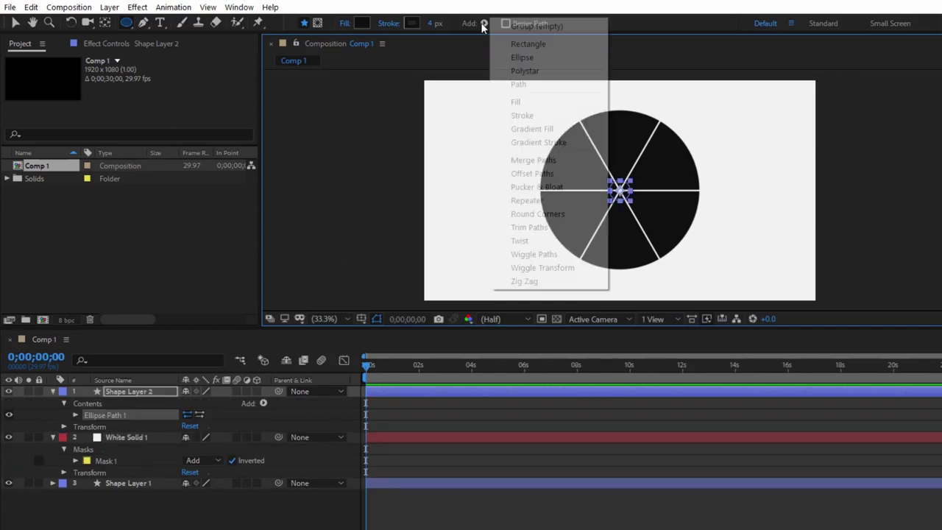
{"action": "left_click", "coordinate": [521, 116]}
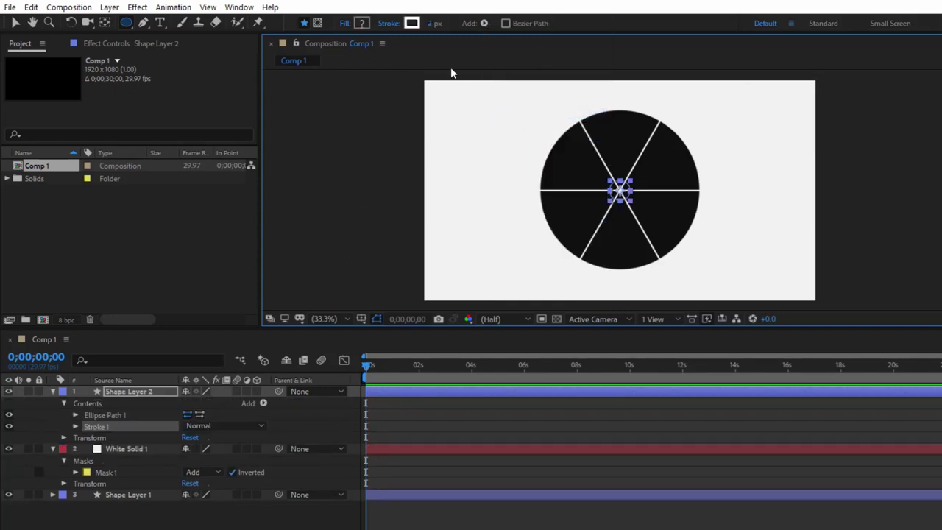
Set the stroke width to 8 px and its colour to near-black 101010.
{"action": "left_click", "coordinate": [432, 24]}
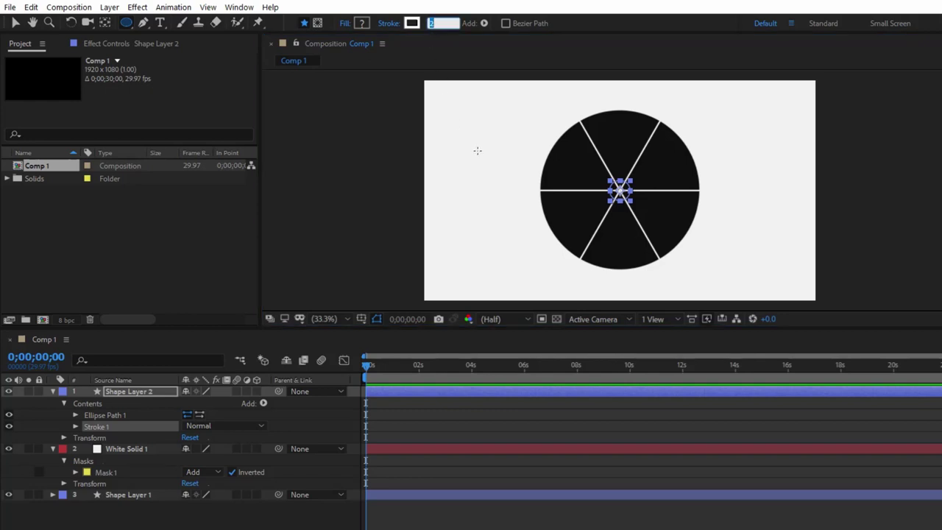
{"action": "type", "text": "7"}
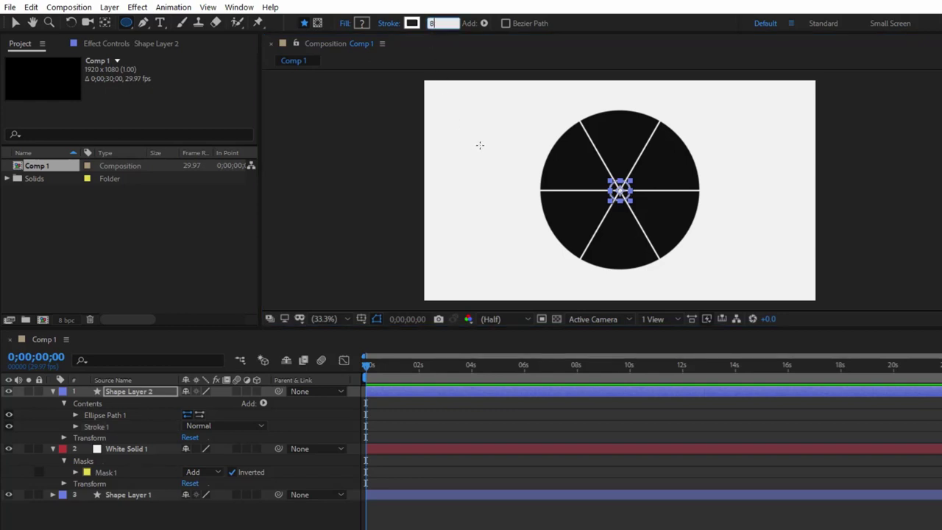
{"action": "key", "text": "Return"}
{"action": "left_click", "coordinate": [412, 24]}
{"action": "left_click_drag", "start_coordinate": [426, 380], "coordinate": [425, 384]}
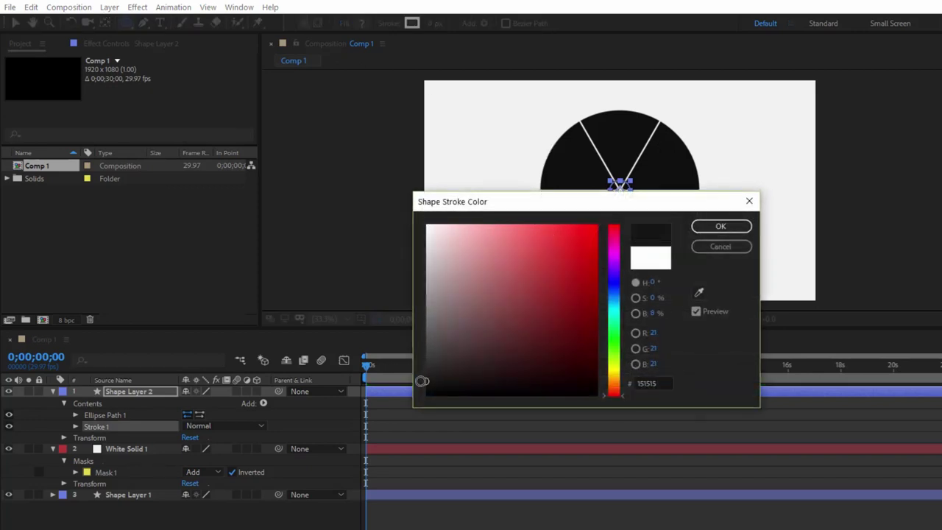
{"action": "left_click", "coordinate": [720, 226]}
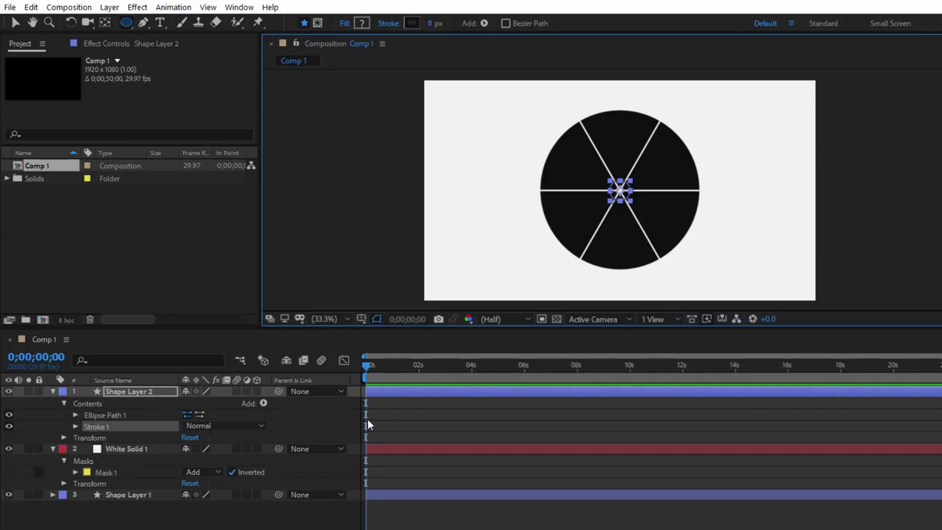
Resize Ellipse Path 1 on Shape Layer 2 to 805 × 805 around the masked circle.
{"action": "left_click", "coordinate": [74, 415]}
{"action": "left_click_drag", "start_coordinate": [209, 431], "coordinate": [699, 447]}
{"action": "key", "text": "period"}
{"action": "key", "text": "period"}
{"action": "key", "text": "period"}
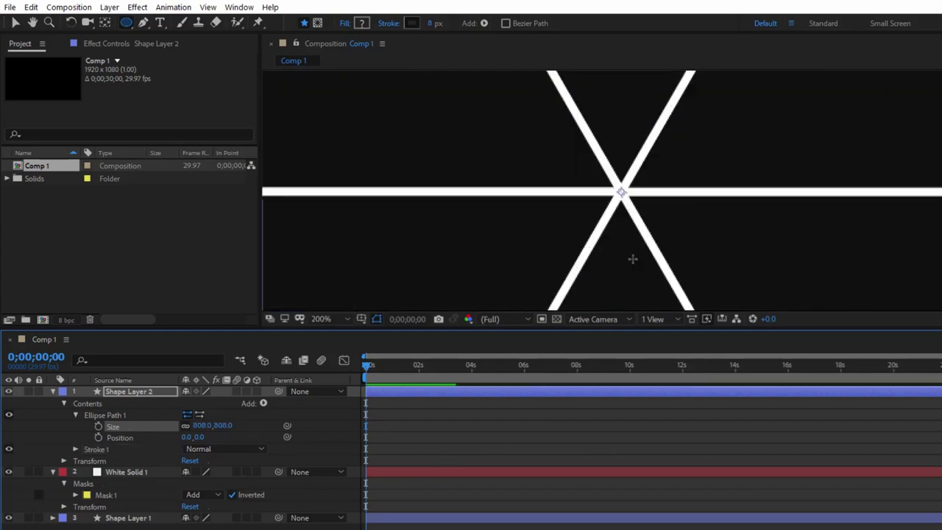
{"action": "key", "text": "comma"}
{"action": "key", "text": "comma"}
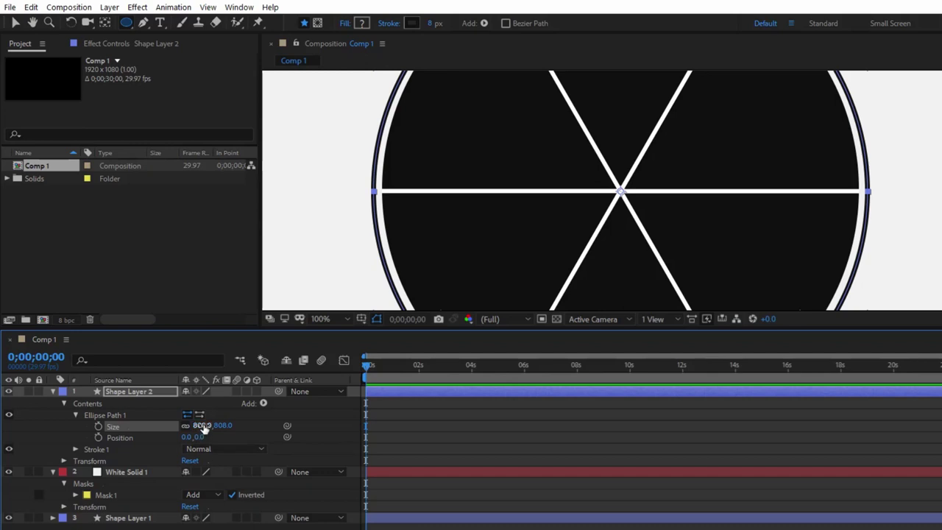
{"action": "left_click", "coordinate": [202, 425]}
{"action": "type", "text": "805"}
{"action": "key", "text": "Return"}
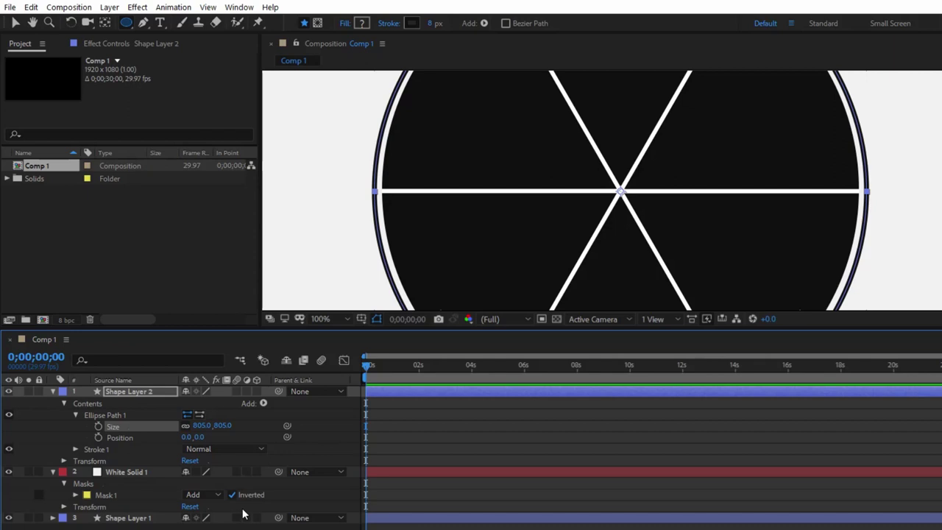
{"action": "key", "text": "comma"}
{"action": "key", "text": "comma"}
{"action": "key", "text": "comma"}
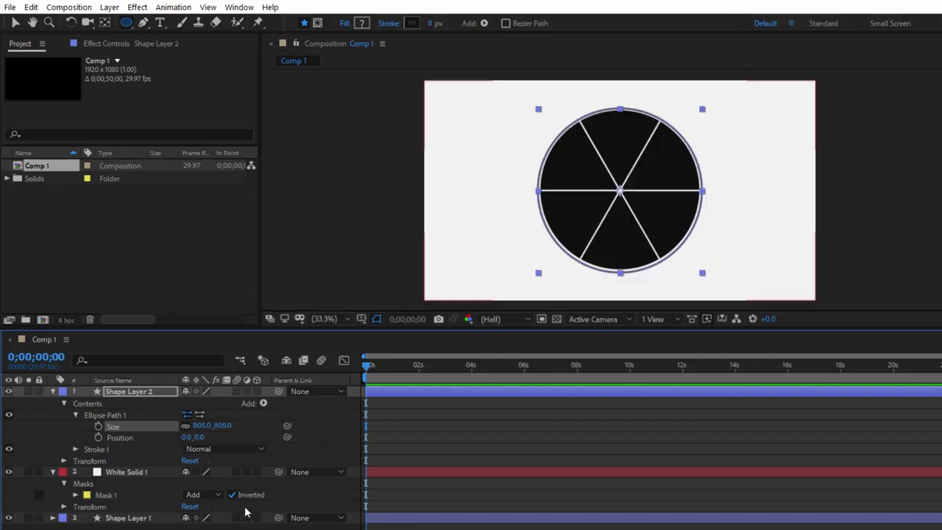
{"action": "left_click", "coordinate": [53, 392]}
Create a new solid named 'background' and move it to the bottom of the layer stack, beneath Shape Layer 1.
{"action": "left_click", "coordinate": [133, 476]}
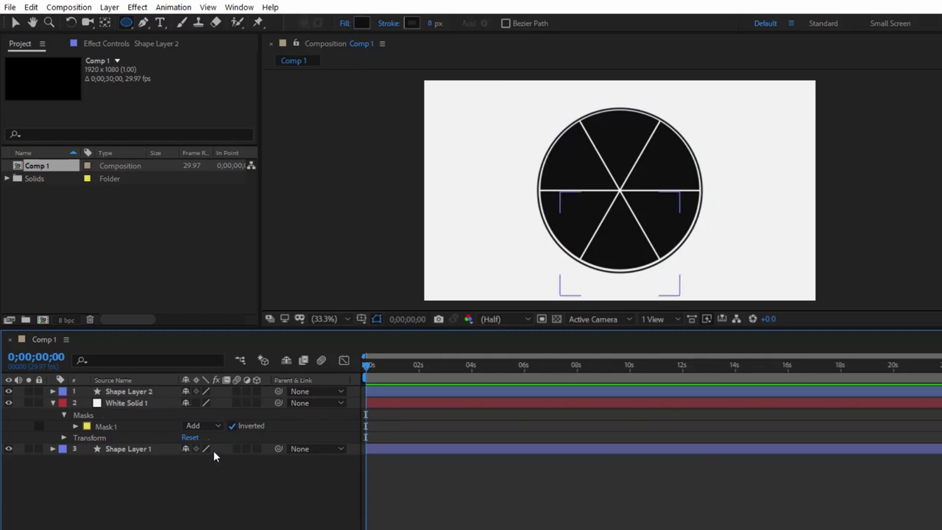
{"action": "right_click", "coordinate": [116, 481]}
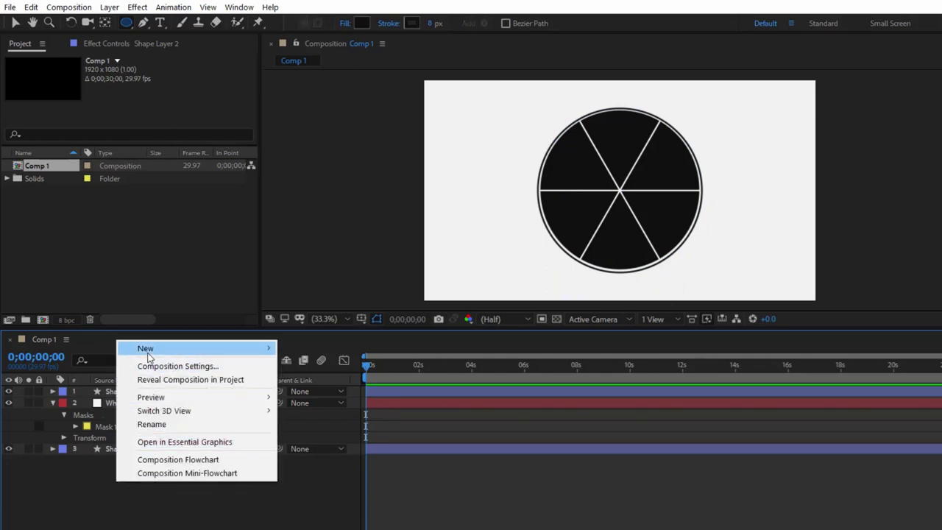
{"action": "mouse_move", "coordinate": [151, 349]}
{"action": "left_click", "coordinate": [306, 379]}
{"action": "type", "text": "bac"}
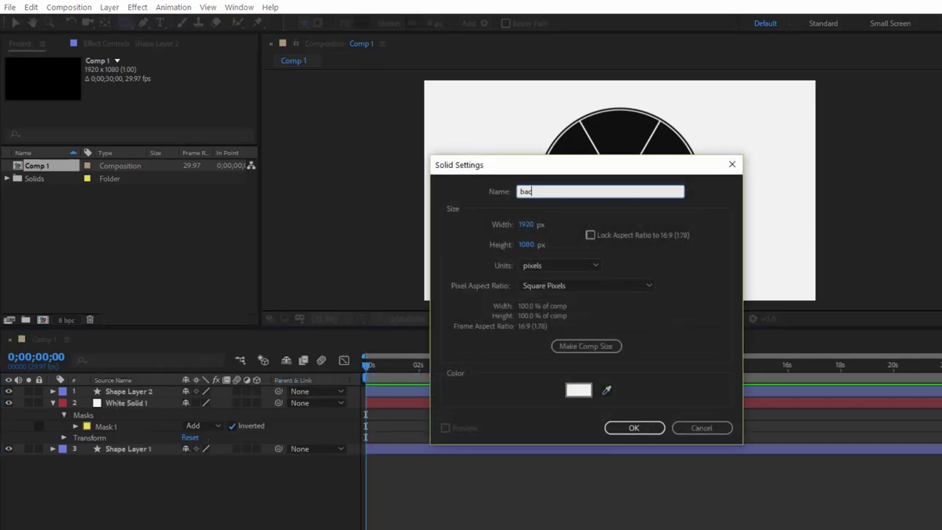
{"action": "type", "text": "kground"}
{"action": "key", "text": "Return"}
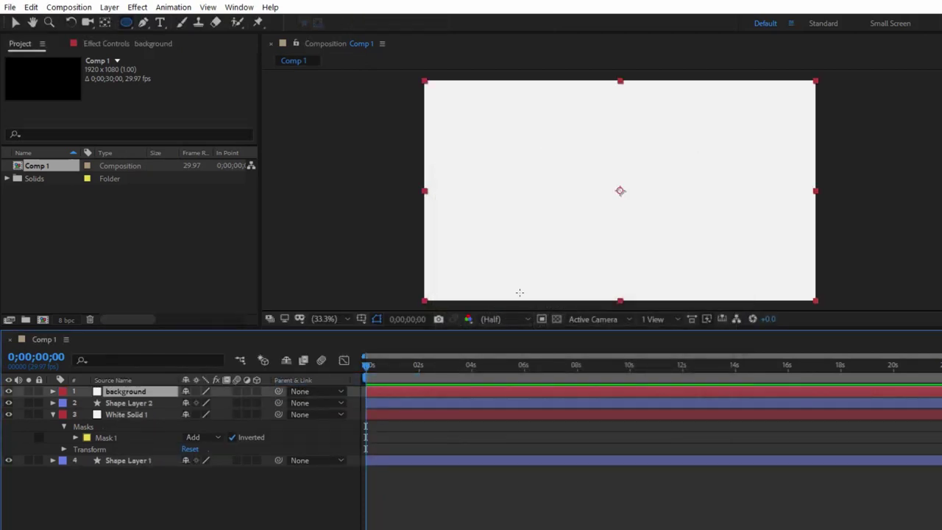
{"action": "left_click_drag", "start_coordinate": [142, 376], "coordinate": [133, 438]}
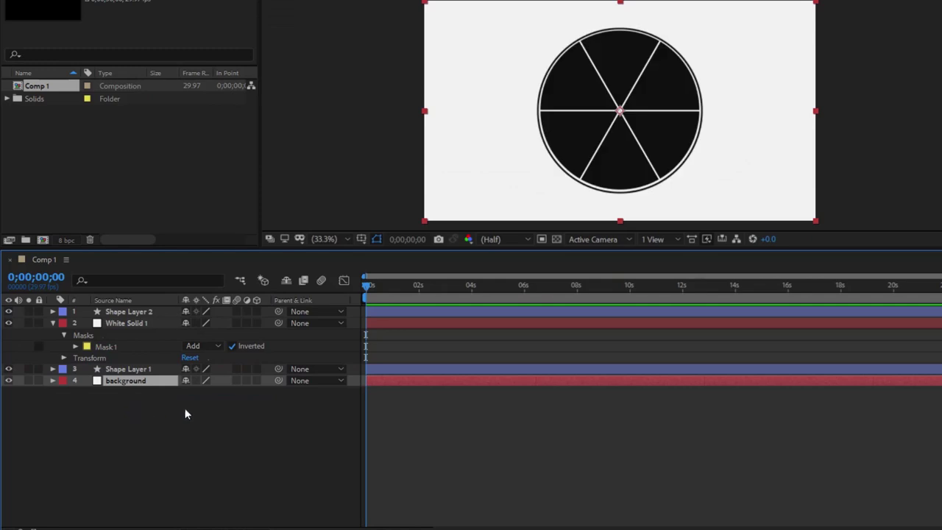
Expand Shape Layer 1's contents and scrub the Repeater 1 Anchor Point X negative to spread the triangles.
{"action": "left_click", "coordinate": [126, 368]}
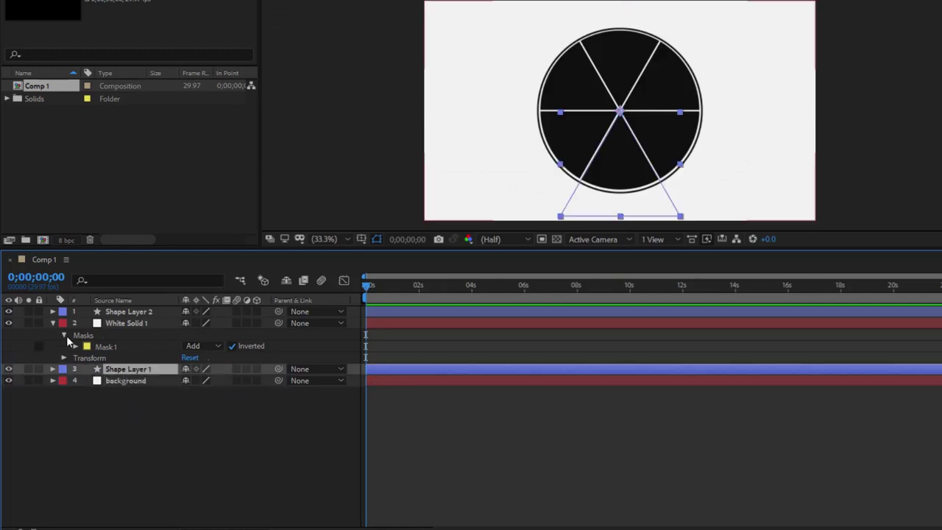
{"action": "left_click", "coordinate": [53, 322]}
{"action": "left_click", "coordinate": [53, 334]}
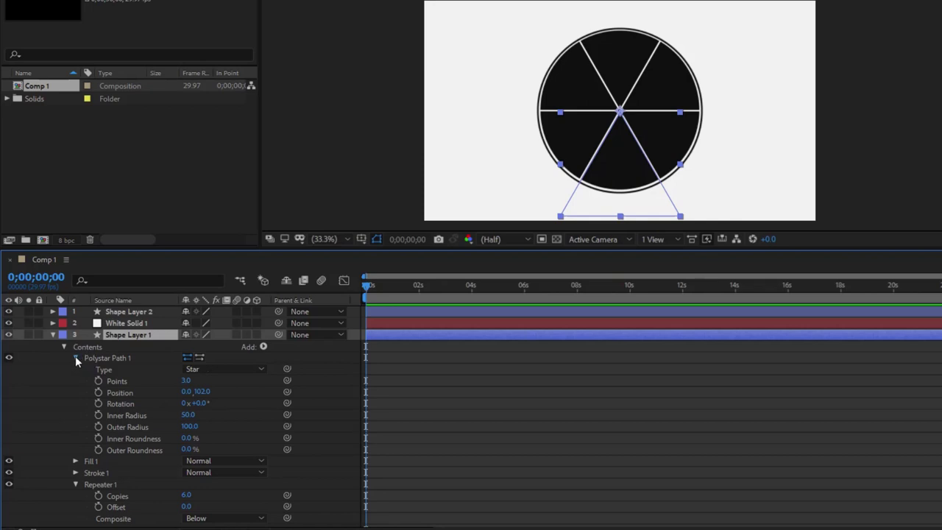
{"action": "left_click", "coordinate": [76, 358]}
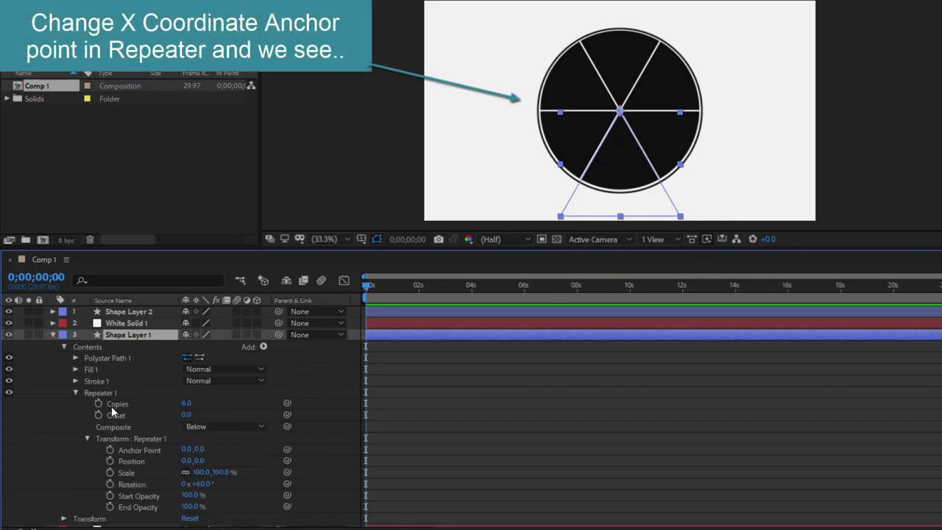
{"action": "scroll", "coordinate": [119, 434], "scroll_direction": "down", "scroll_amount": 1}
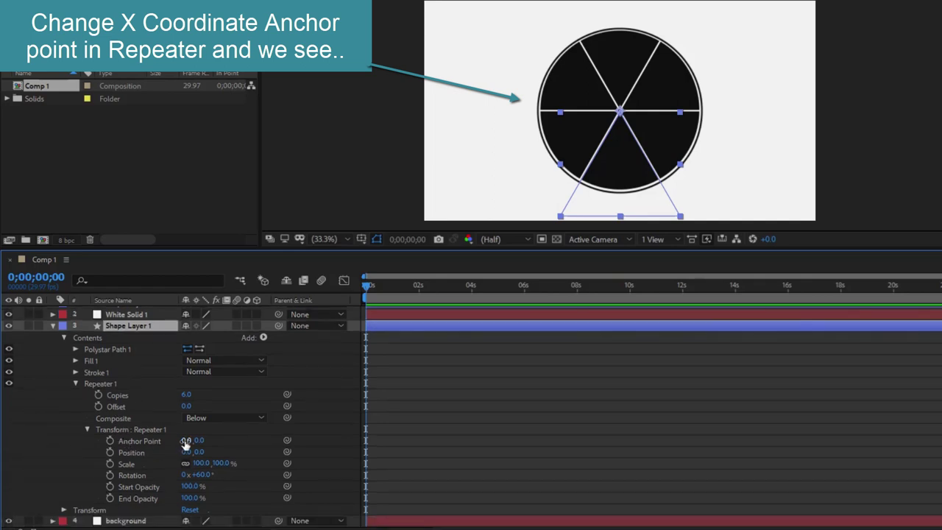
{"action": "mouse_move", "coordinate": [184, 440]}
{"action": "left_mouse_down"}
{"action": "mouse_move", "coordinate": [162, 442]}
{"action": "mouse_move", "coordinate": [173, 452]}
{"action": "left_mouse_up"}
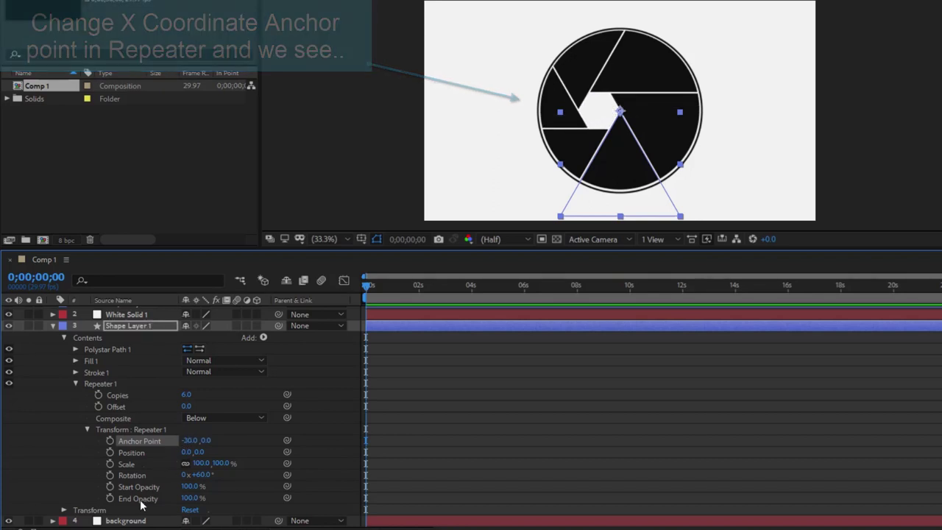
Set the layer Transform Anchor Point X to -30 and reset the Repeater Anchor Point to 0.
{"action": "left_click", "coordinate": [64, 510]}
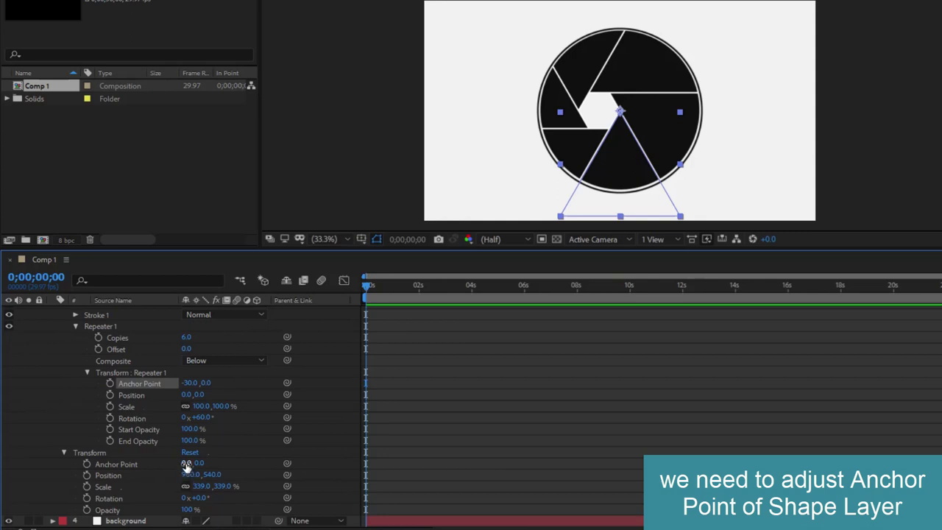
{"action": "left_click_drag", "start_coordinate": [185, 463], "coordinate": [172, 469]}
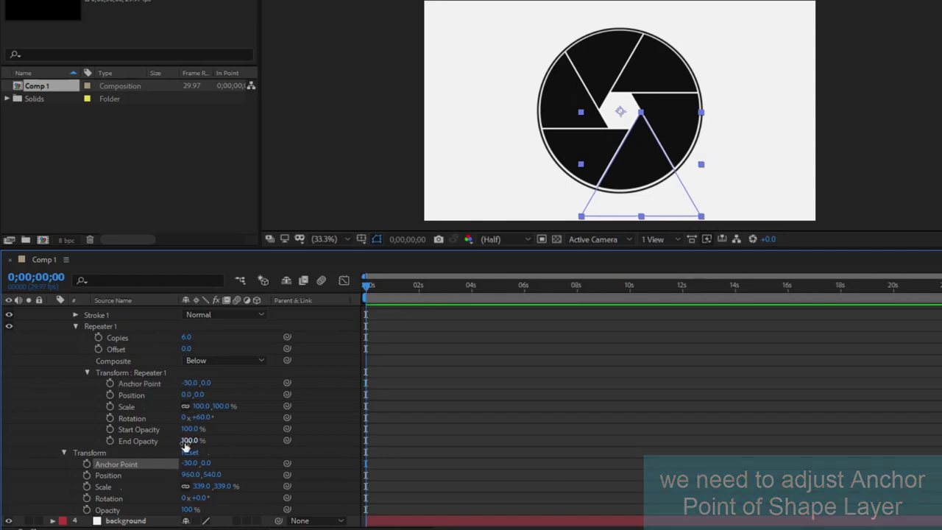
{"action": "left_click", "coordinate": [190, 382]}
{"action": "key", "text": "Return"}
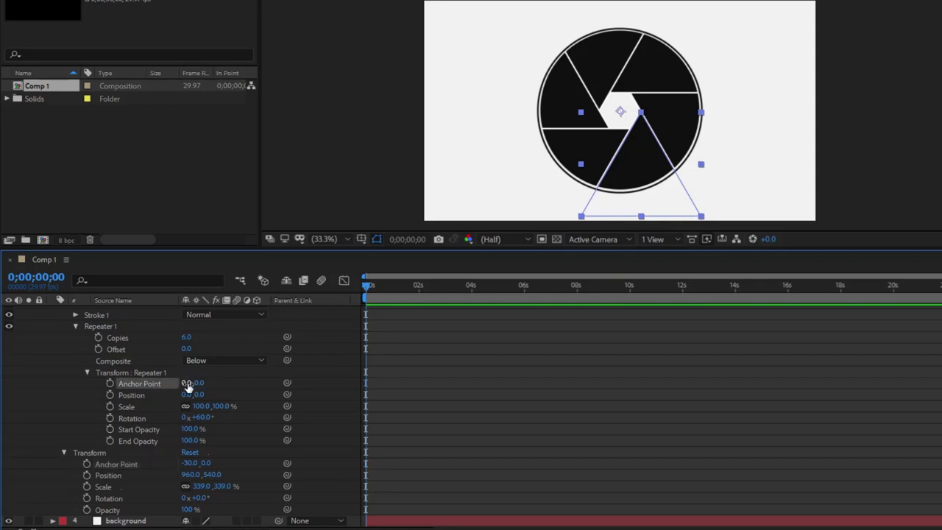
Reset the layer Anchor Point to 0 and pick-whip the Repeater Anchor Point to it.
{"action": "left_click", "coordinate": [192, 463]}
{"action": "type", "text": "0"}
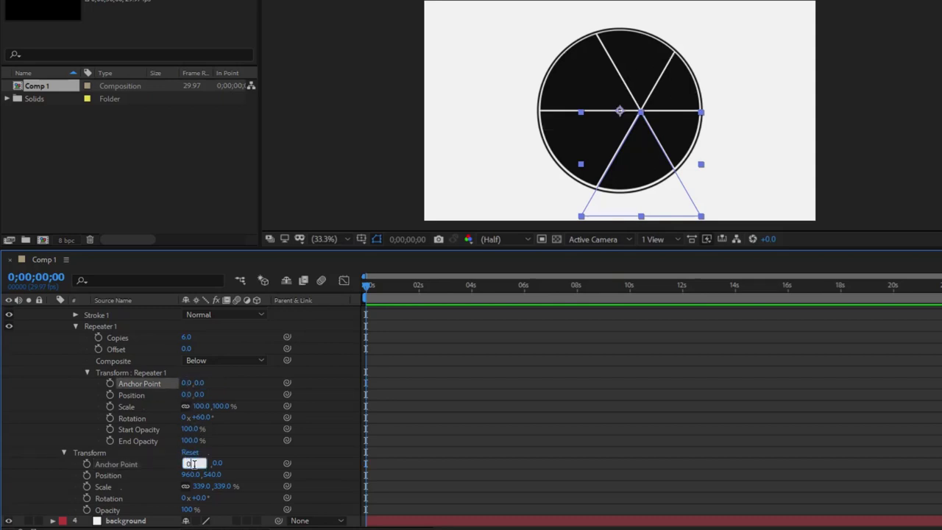
{"action": "key", "text": "Return"}
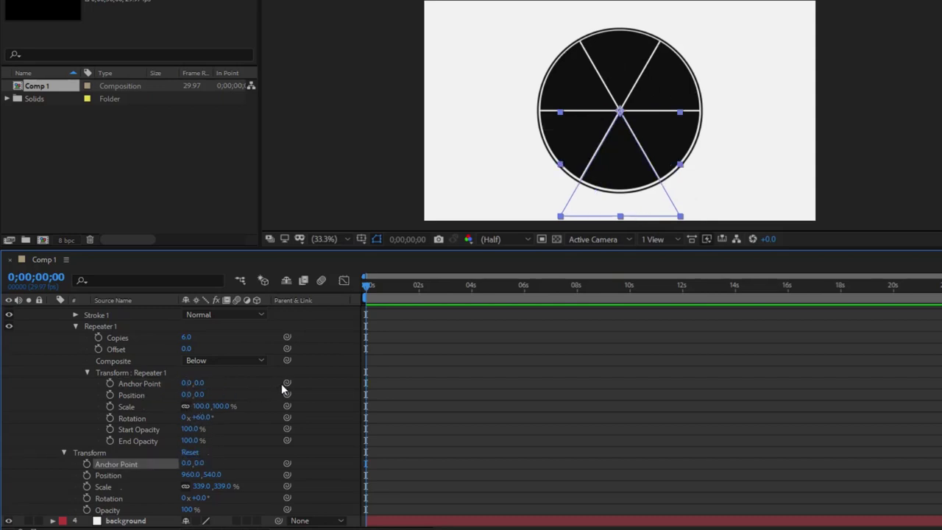
{"action": "left_click_drag", "start_coordinate": [286, 383], "coordinate": [124, 462]}
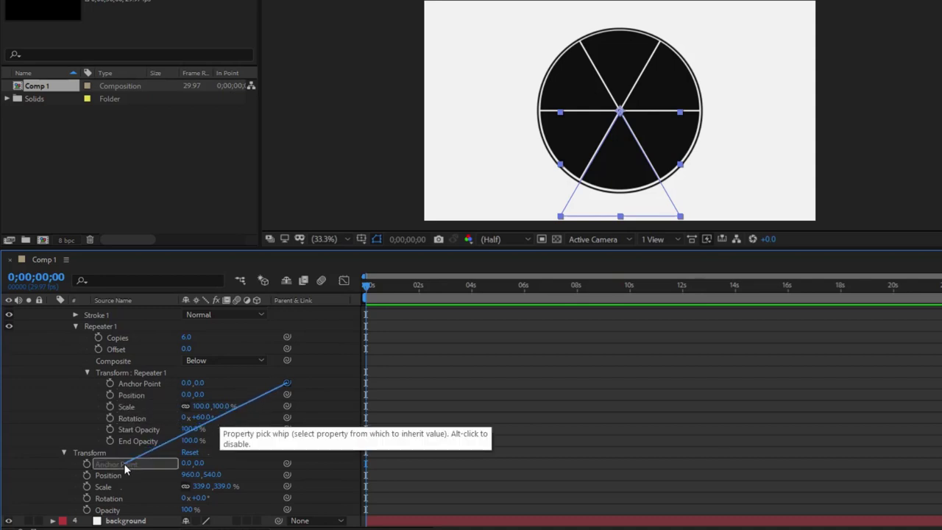
{"action": "left_click_drag", "start_coordinate": [123, 463], "coordinate": [126, 465]}
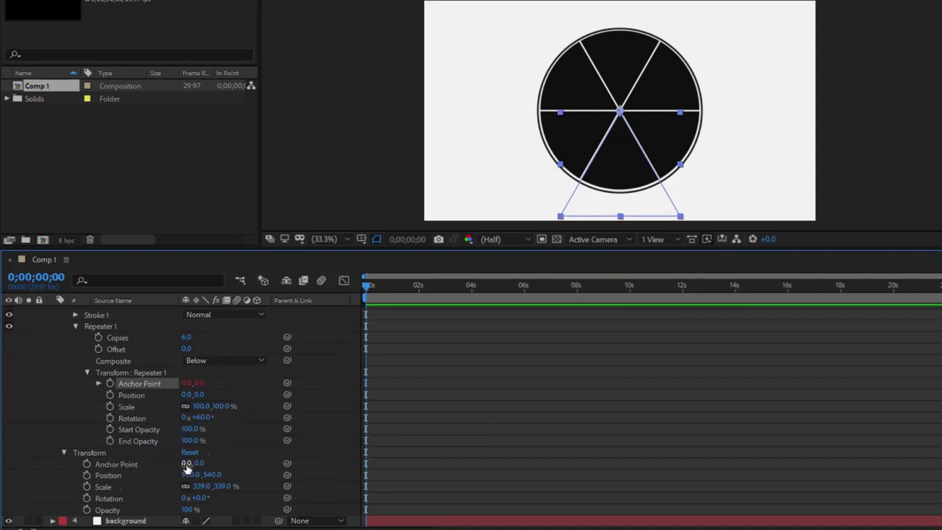
Test the expression link by scrubbing layer Anchor Point X, then reset it to 0.
{"action": "mouse_move", "coordinate": [183, 463]}
{"action": "left_mouse_down"}
{"action": "mouse_move", "coordinate": [140, 471]}
{"action": "mouse_move", "coordinate": [261, 490]}
{"action": "mouse_move", "coordinate": [211, 489]}
{"action": "left_mouse_up"}
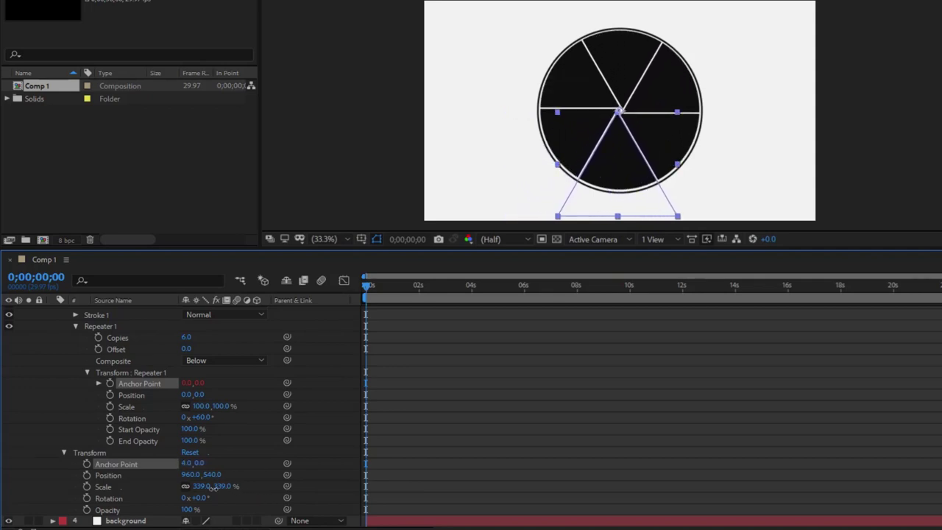
{"action": "left_click", "coordinate": [188, 463]}
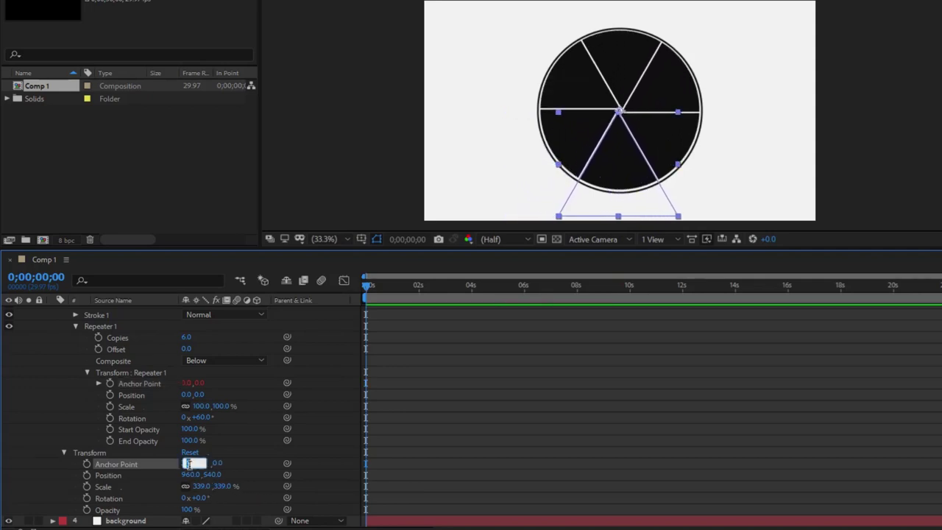
{"action": "type", "text": "0"}
{"action": "key", "text": "Return"}
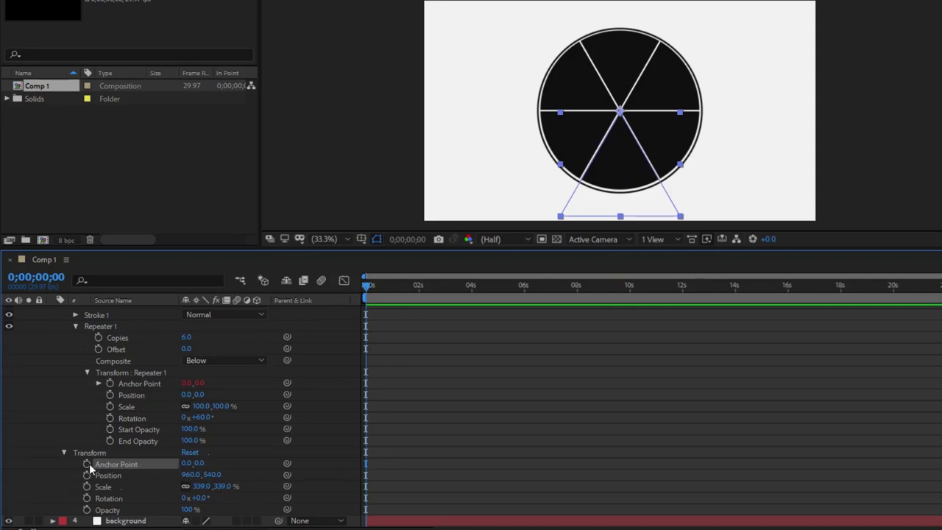
Keyframe Anchor Point X from 0 at time zero to -90 near 2 s, then -92 just past 3 s.
{"action": "left_click", "coordinate": [87, 463]}
{"action": "left_click_drag", "start_coordinate": [367, 285], "coordinate": [419, 285]}
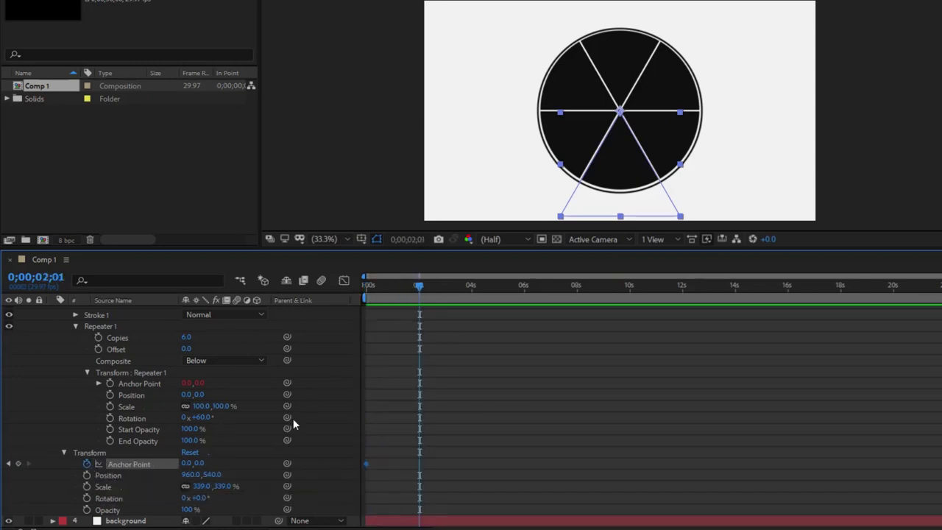
{"action": "left_click_drag", "start_coordinate": [190, 462], "coordinate": [140, 468]}
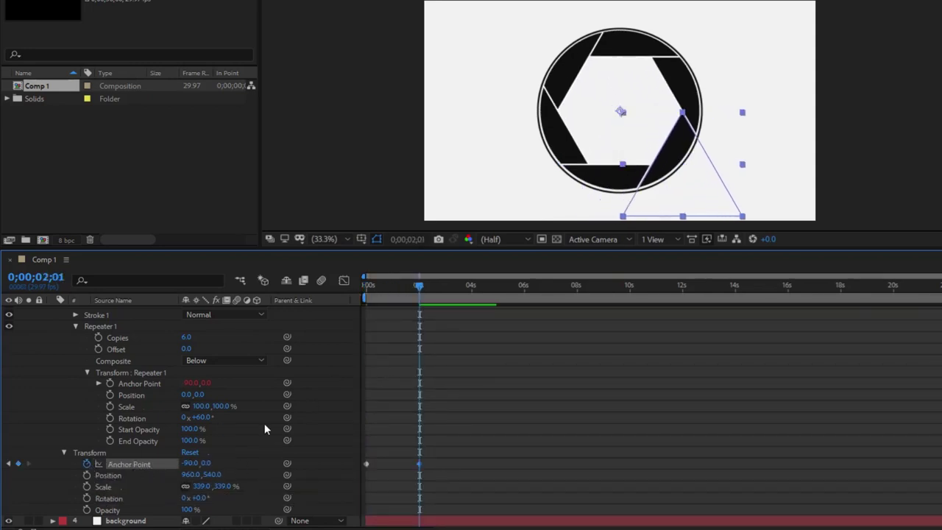
{"action": "left_click_drag", "start_coordinate": [419, 287], "coordinate": [450, 289]}
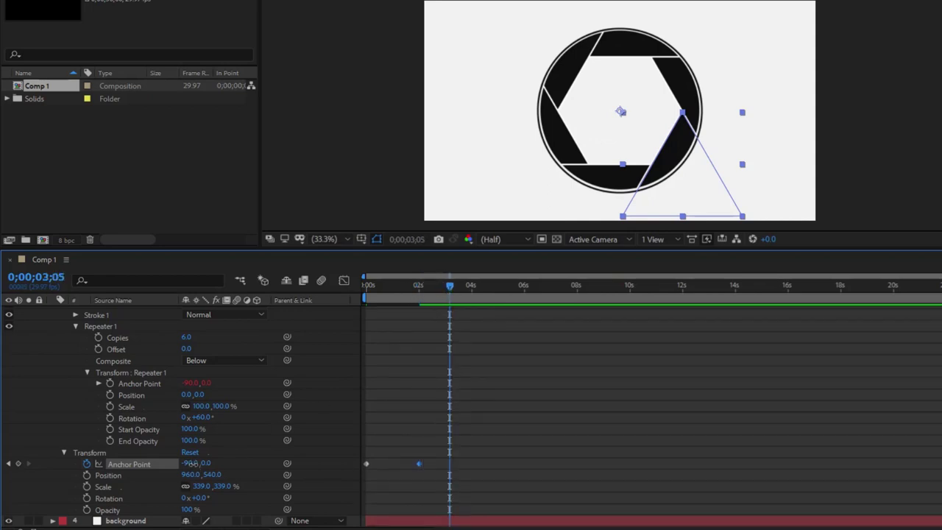
{"action": "mouse_move", "coordinate": [193, 463]}
{"action": "left_mouse_down"}
{"action": "mouse_move", "coordinate": [218, 467]}
{"action": "mouse_move", "coordinate": [197, 470]}
{"action": "left_mouse_up"}
{"action": "key", "text": "space"}
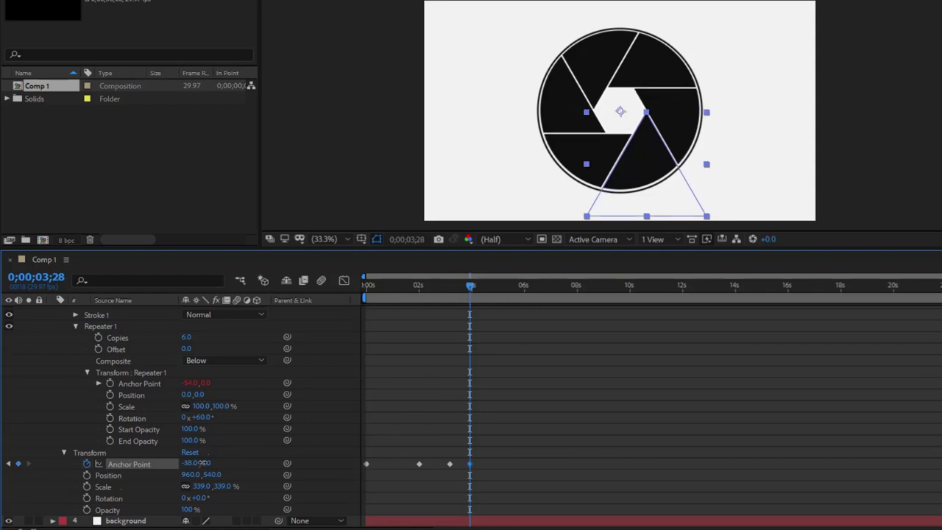
{"action": "left_click_drag", "start_coordinate": [190, 463], "coordinate": [181, 475]}
Add a final Anchor Point X keyframe of 0 at 4;16 and select all the Anchor Point keyframes.
{"action": "left_click_drag", "start_coordinate": [465, 293], "coordinate": [486, 292]}
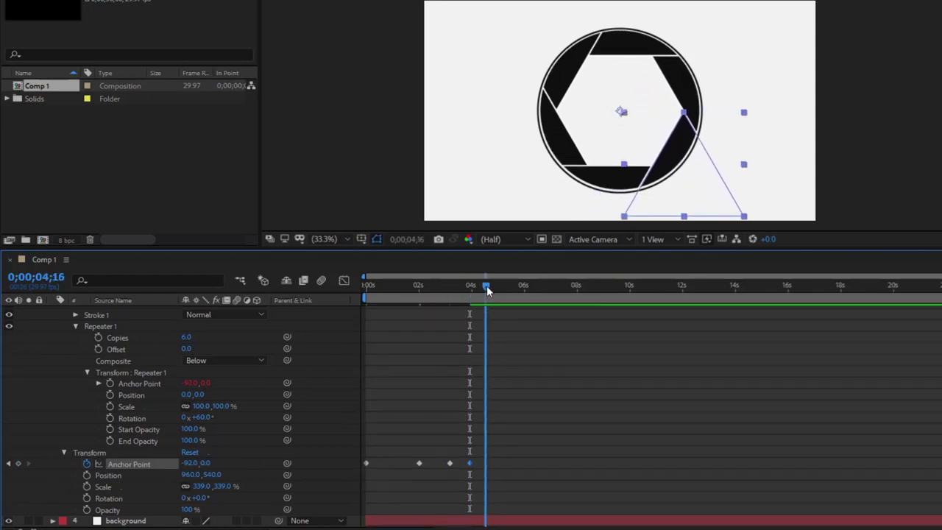
{"action": "left_click", "coordinate": [190, 463]}
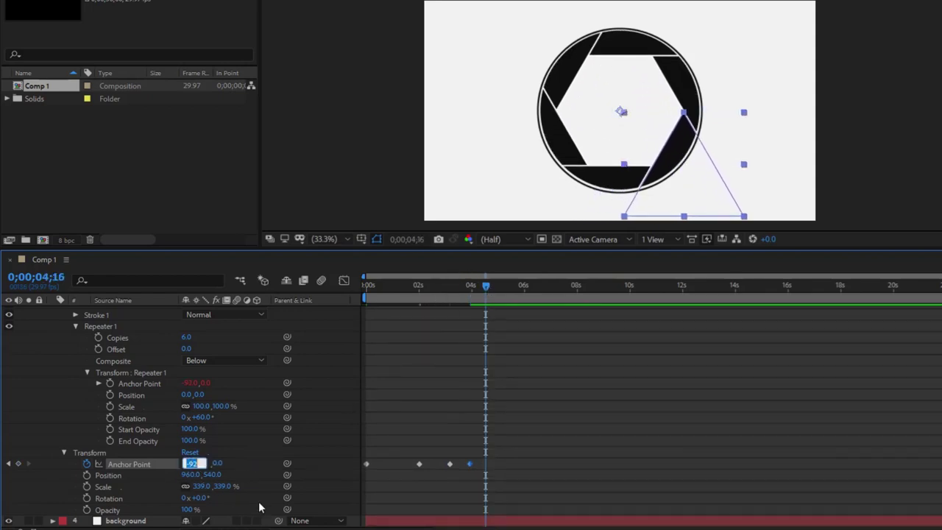
{"action": "type", "text": "0"}
{"action": "key", "text": "Return"}
{"action": "left_click_drag", "start_coordinate": [495, 471], "coordinate": [362, 456]}
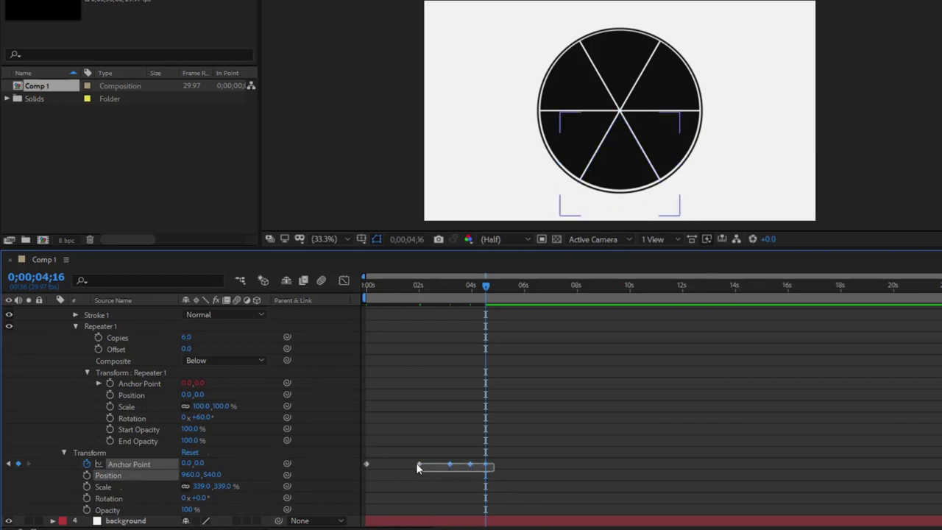
Apply Keyframe Assistant > Easy Ease to all five selected Anchor Point keyframes.
{"action": "right_click", "coordinate": [417, 464]}
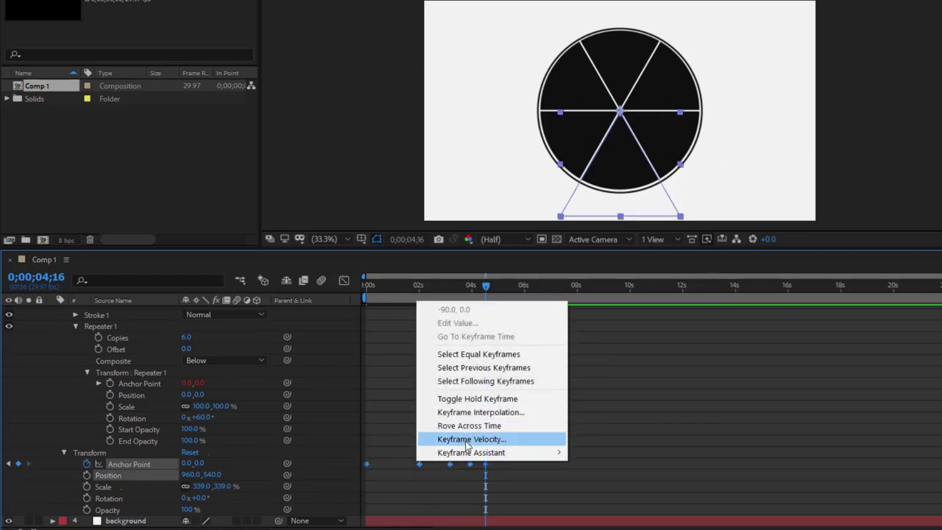
{"action": "mouse_move", "coordinate": [468, 452]}
{"action": "left_click", "coordinate": [618, 371]}
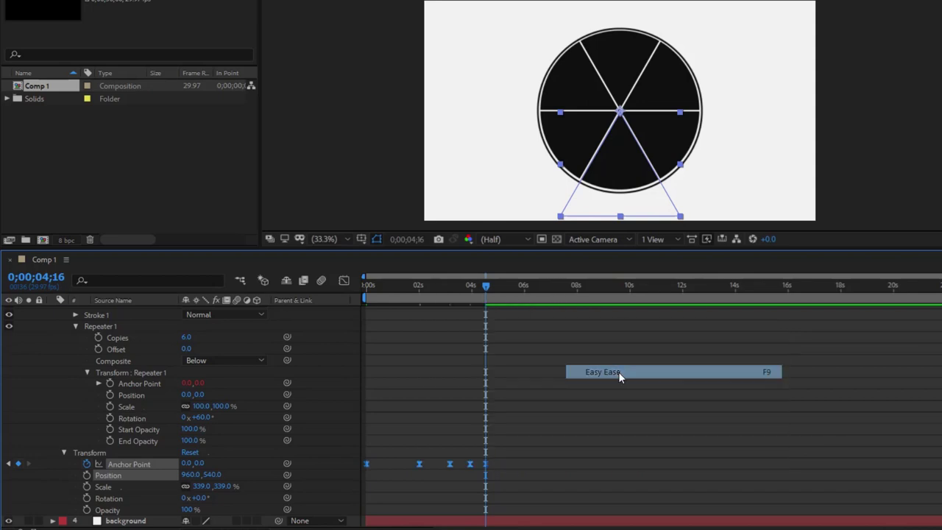